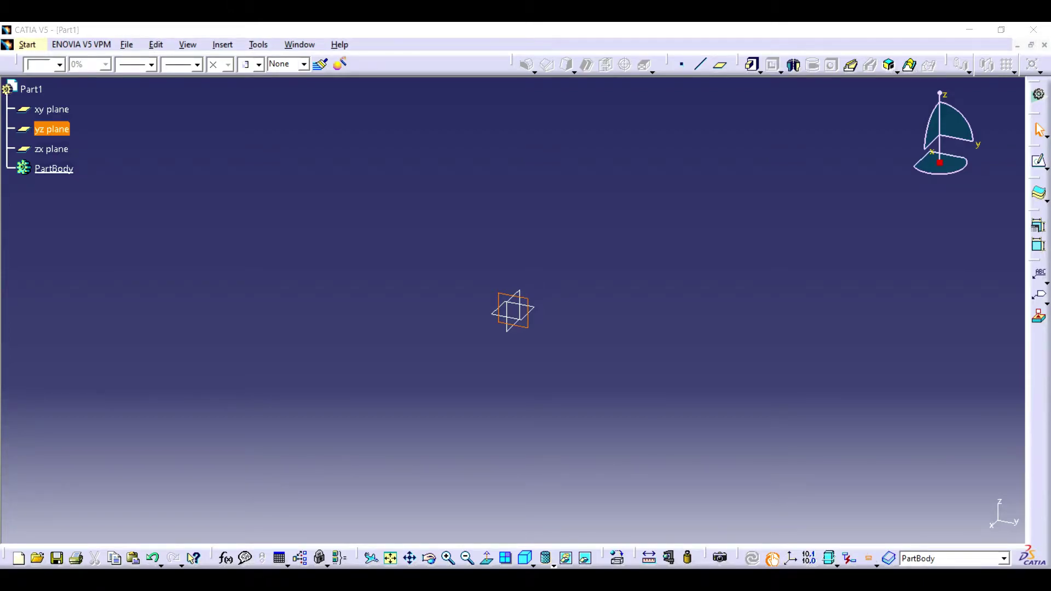
pyautogui.click(898, 580)
pyautogui.rightClick(873, 517)
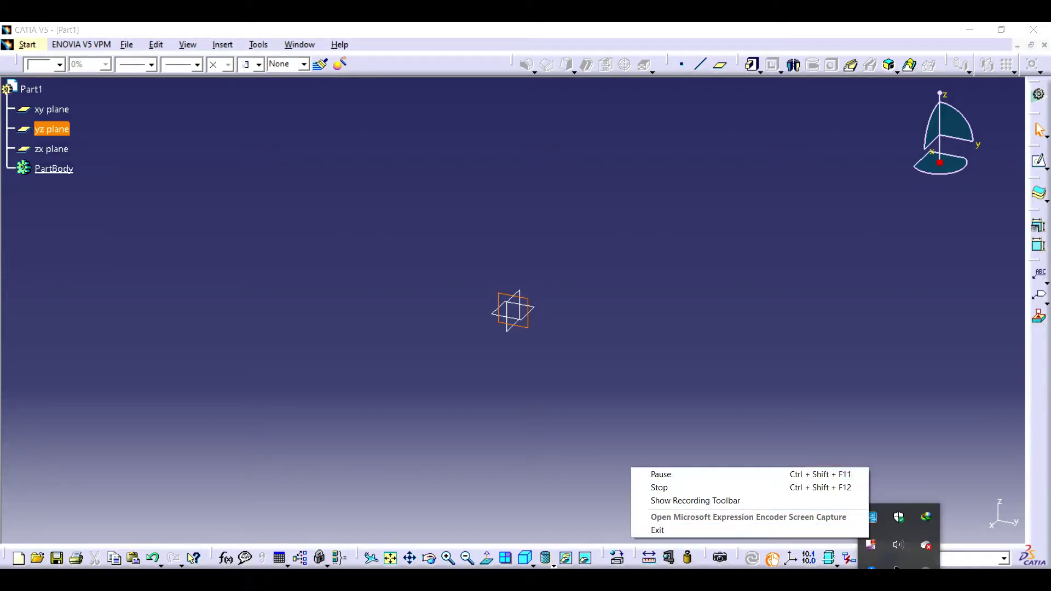
# - Start a sketch on the yz plane and draw an origin-centred rectangle about 12.9 cm wide and 11.4 cm high
pyautogui.click(1047, 168)
pyautogui.click(1018, 175)
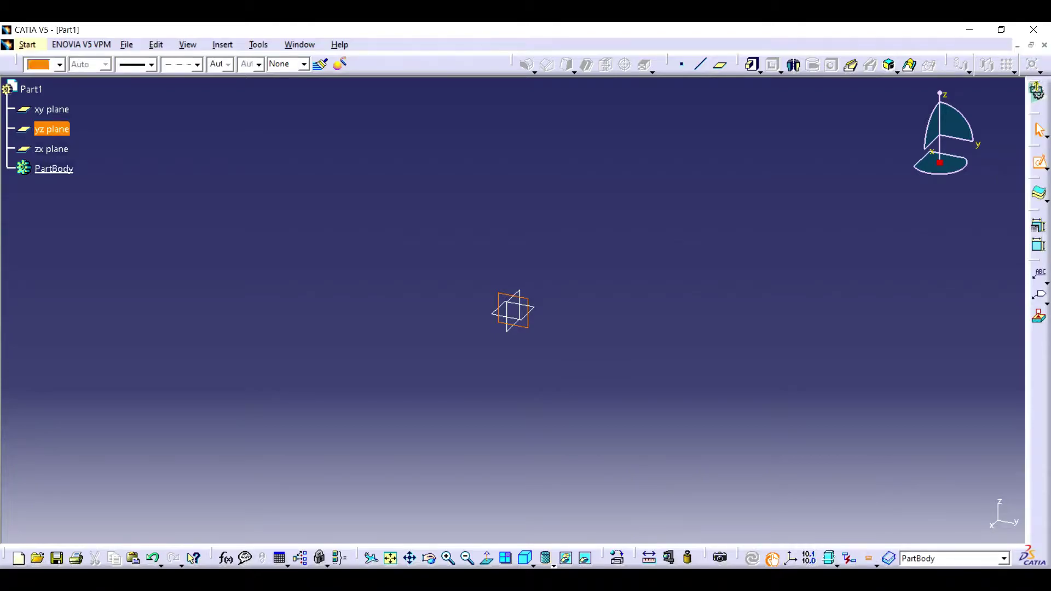
pyautogui.click(1046, 208)
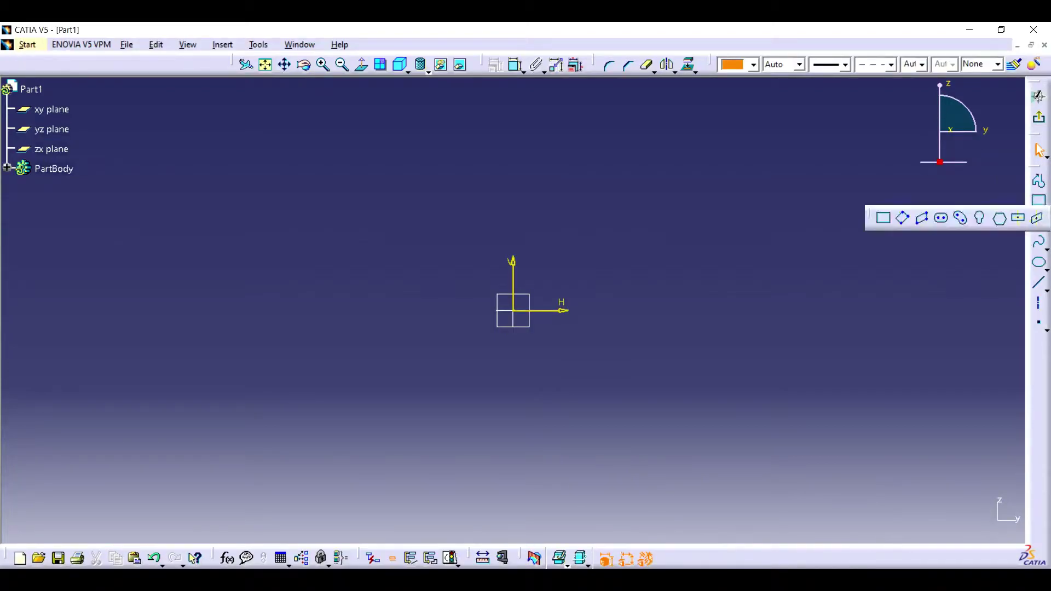
pyautogui.click(1018, 218)
pyautogui.click(512, 310)
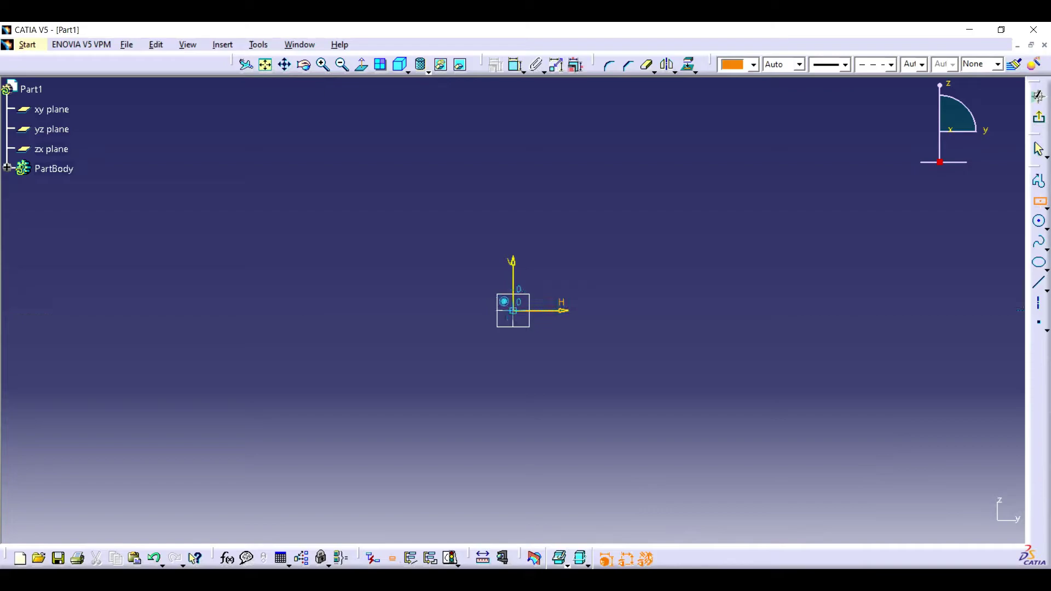
pyautogui.click(639, 421)
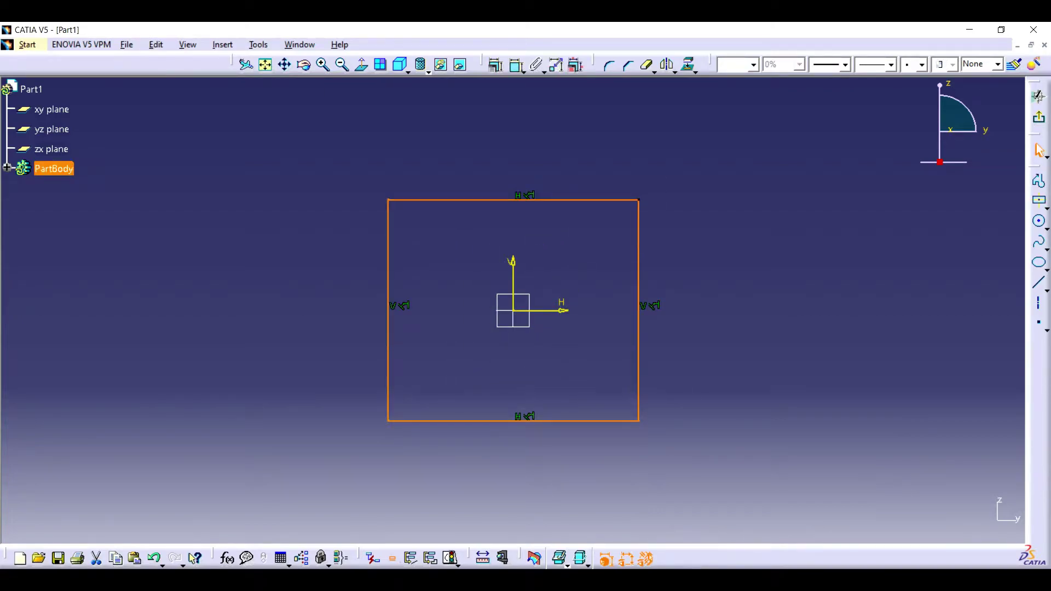
# - Dimension the rectangle's top edge and set its width to 14 cm
pyautogui.click(516, 65)
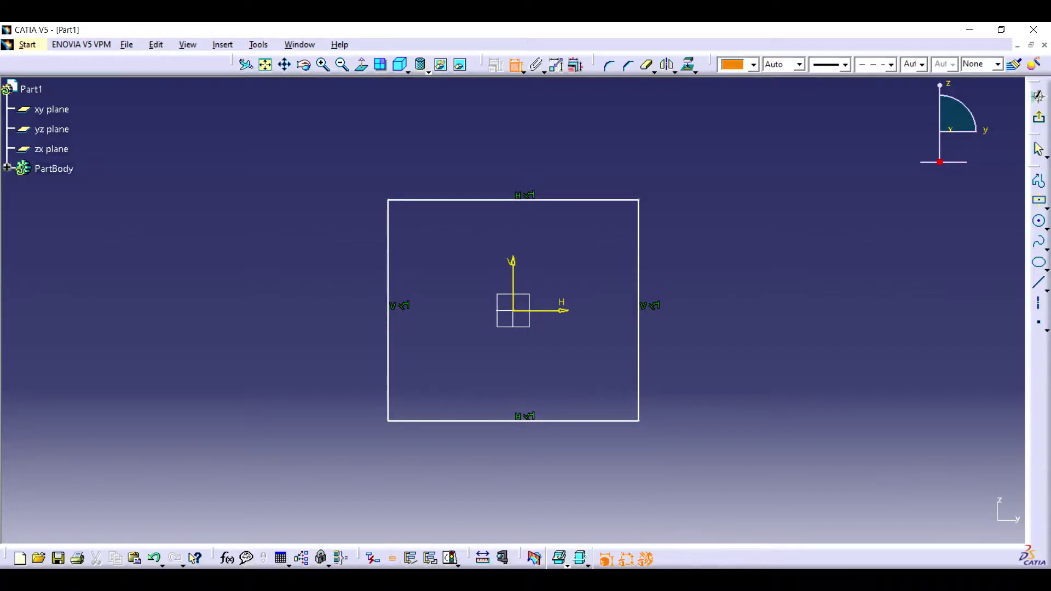
pyautogui.click(585, 200)
pyautogui.click(585, 127)
pyautogui.doubleClick(585, 128)
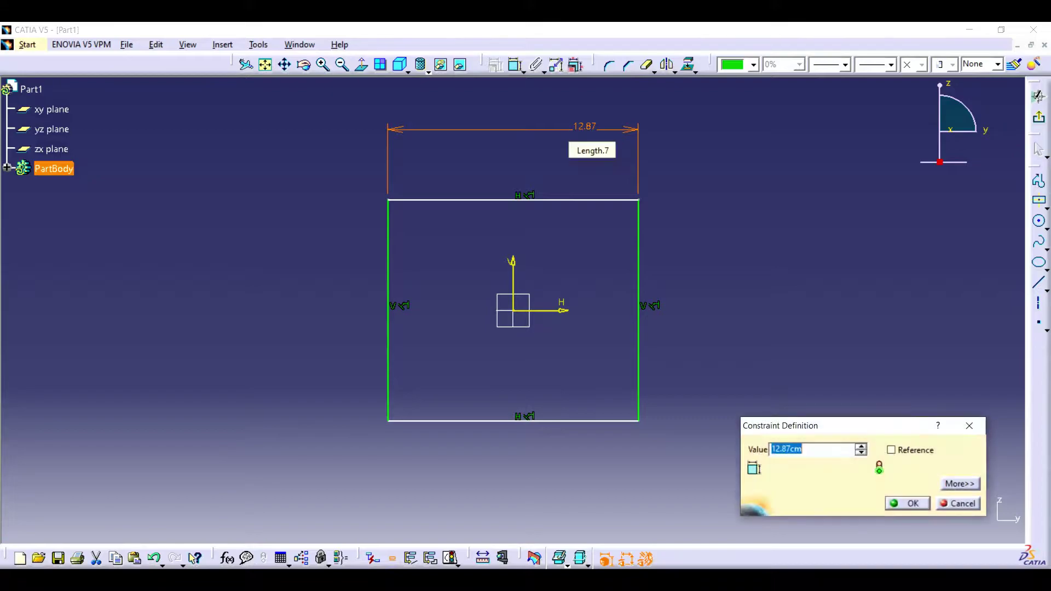
pyautogui.write('14')
pyautogui.press('Return')
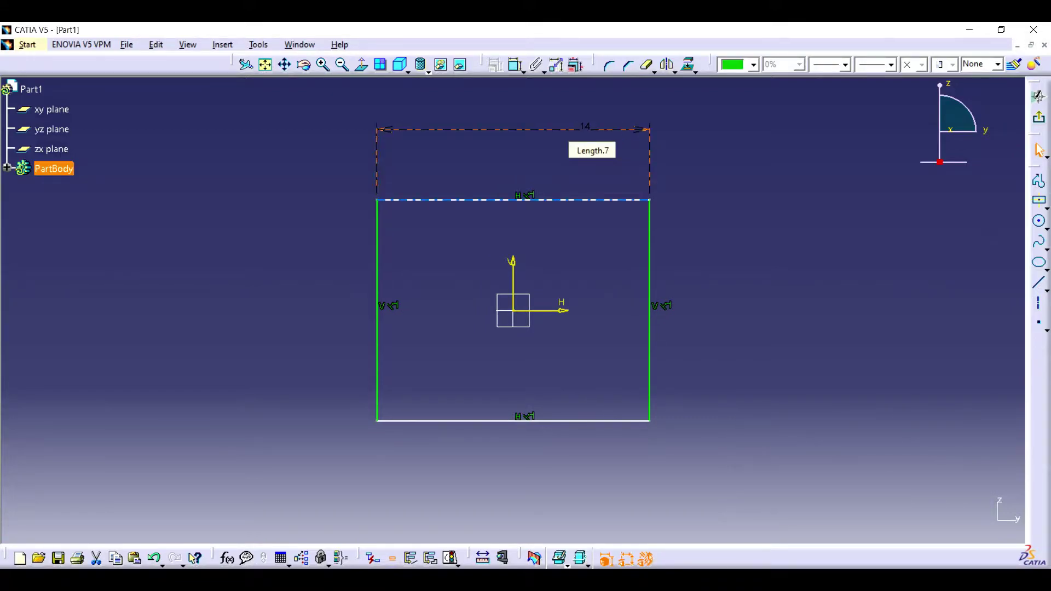
# - Dimension the rectangle's vertical edge and set its height to 16 cm
pyautogui.click(516, 65)
pyautogui.click(649, 307)
pyautogui.click(765, 307)
pyautogui.doubleClick(765, 306)
pyautogui.write('1')
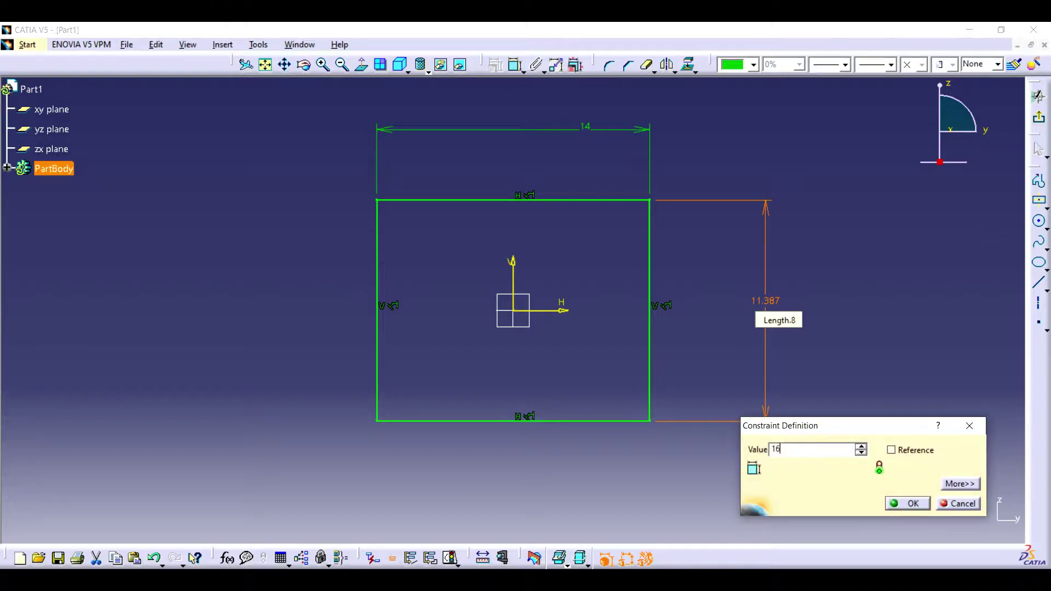
pyautogui.write('6')
pyautogui.press('Return')
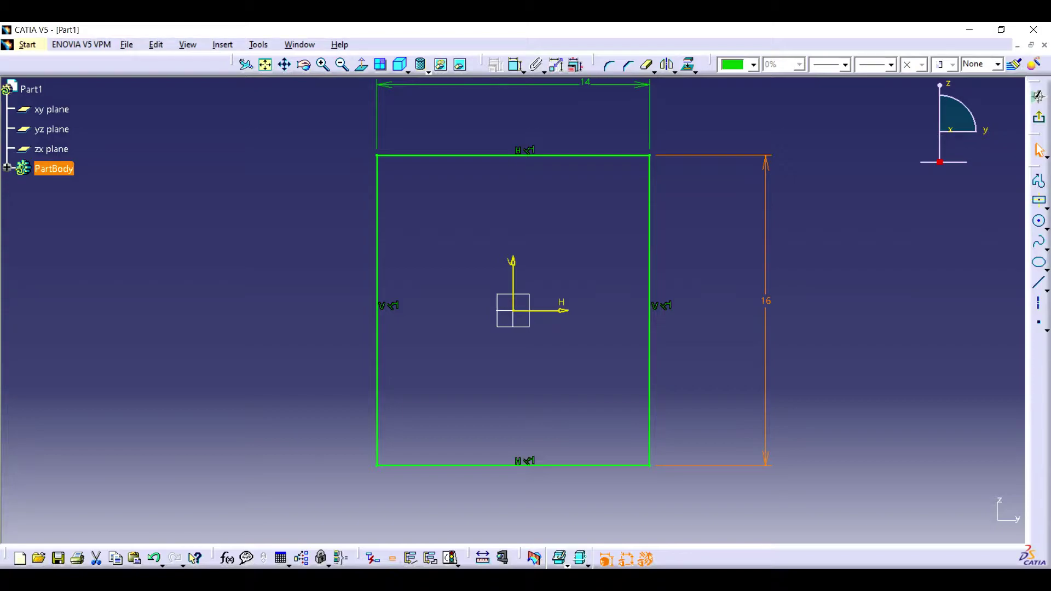
# - Draw a second origin-centred rectangle about 9.8 cm high inside the first one
pyautogui.click(1039, 201)
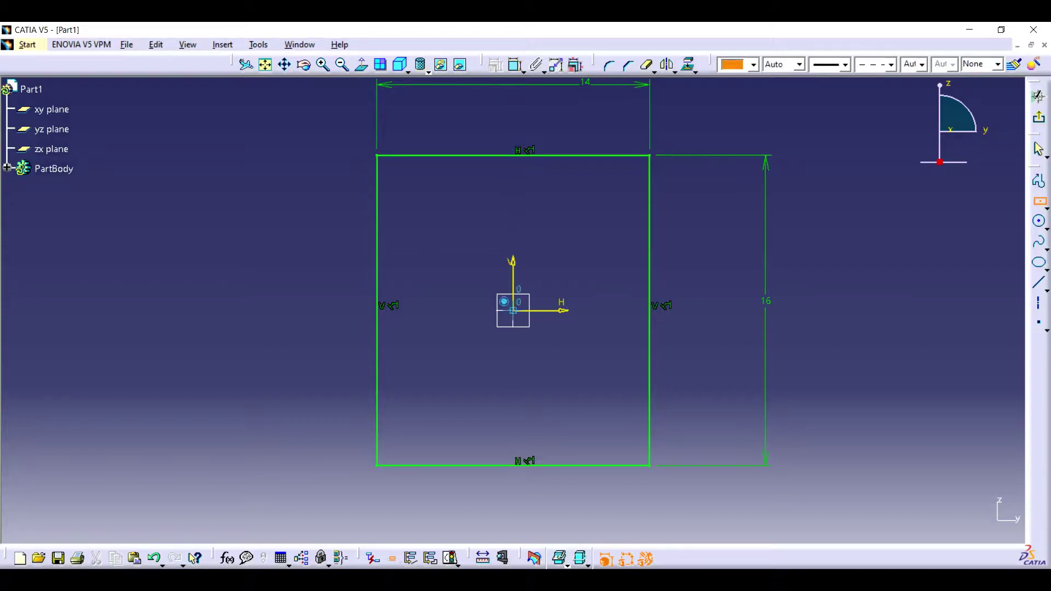
pyautogui.click(513, 310)
pyautogui.click(595, 215)
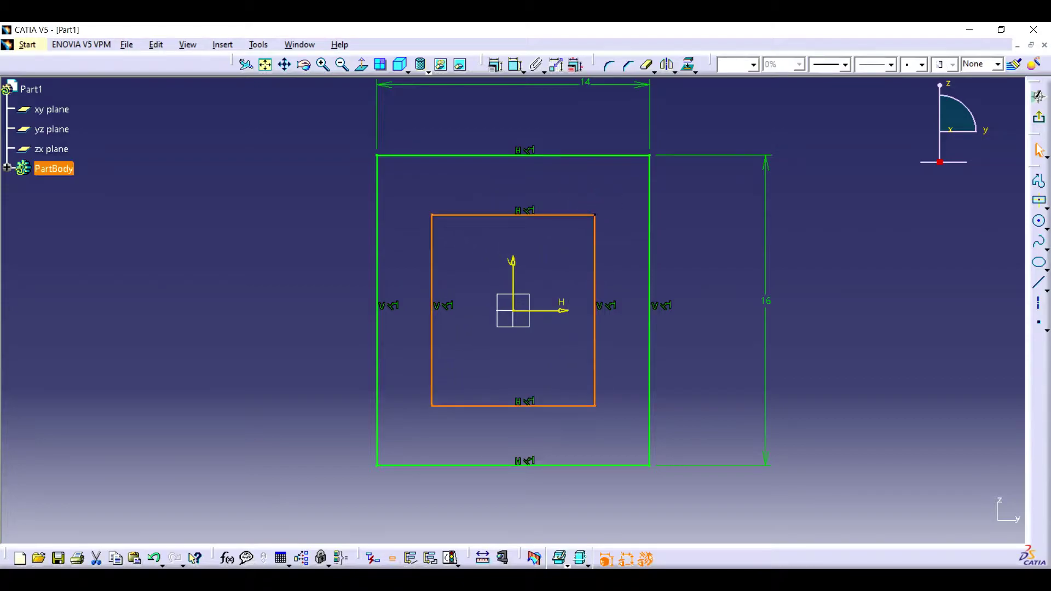
# - Dimension the inner rectangle's top edge and set its width to 10 cm
pyautogui.click(514, 215)
pyautogui.click(520, 122)
pyautogui.doubleClick(520, 121)
pyautogui.write('10')
pyautogui.press('Return')
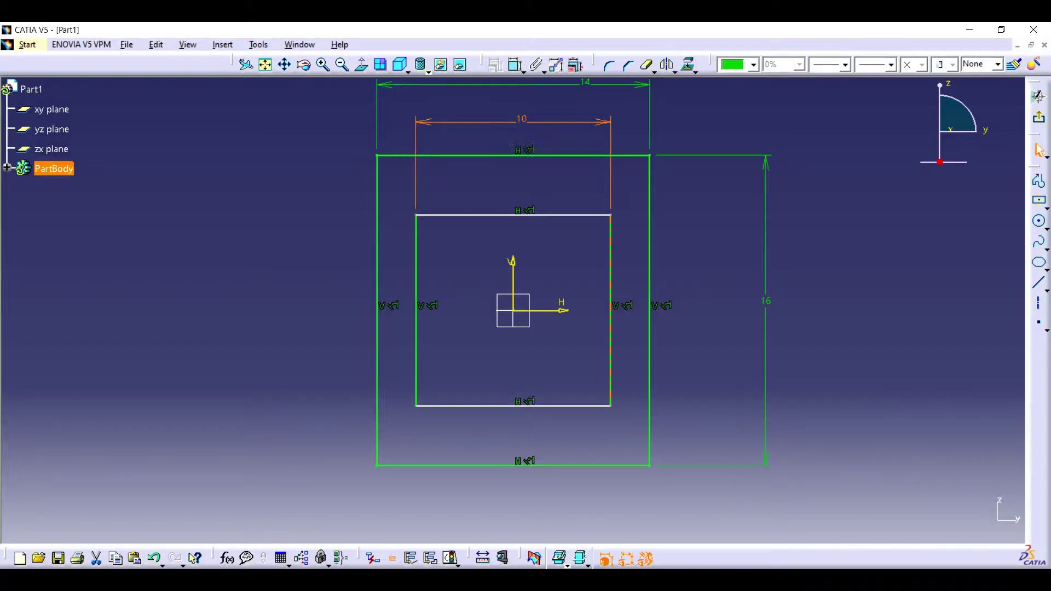
# - Dimension the inner rectangle's vertical edge and set its height to 12 cm
pyautogui.click(610, 263)
pyautogui.click(515, 65)
pyautogui.click(815, 267)
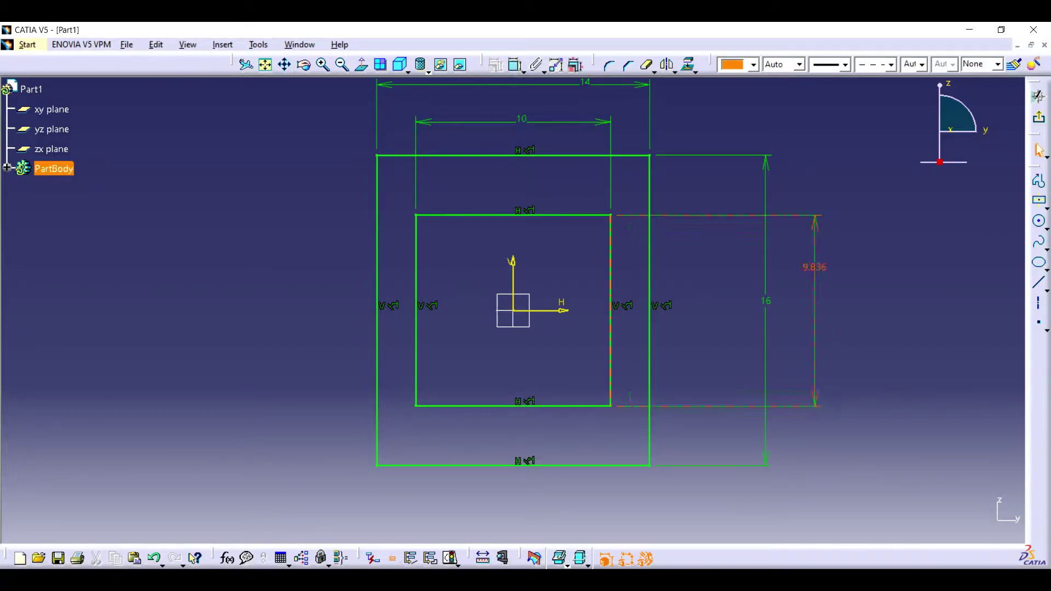
pyautogui.doubleClick(814, 268)
pyautogui.write('12')
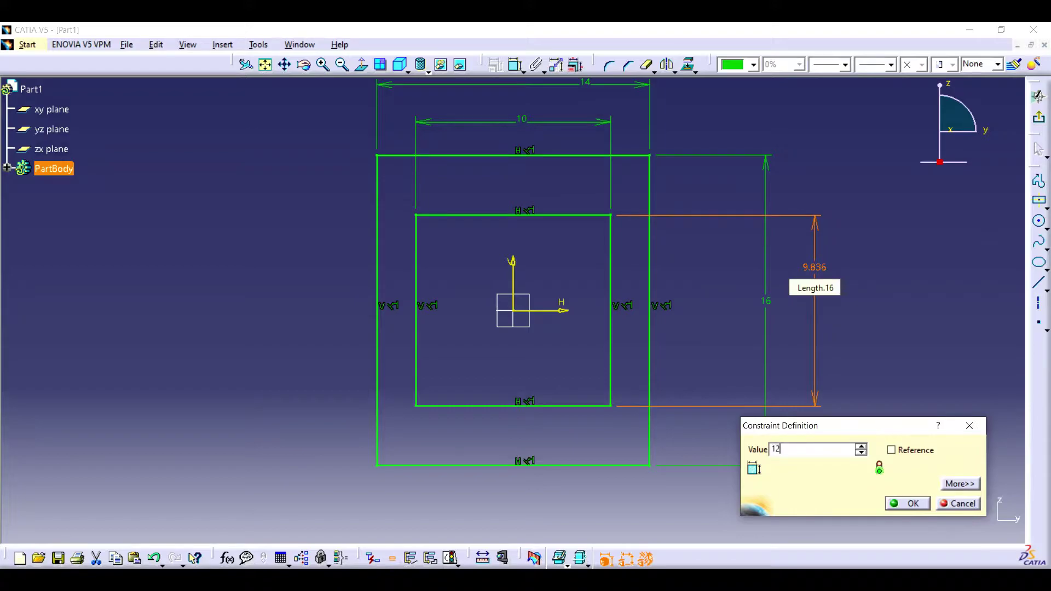
pyautogui.press('Return')
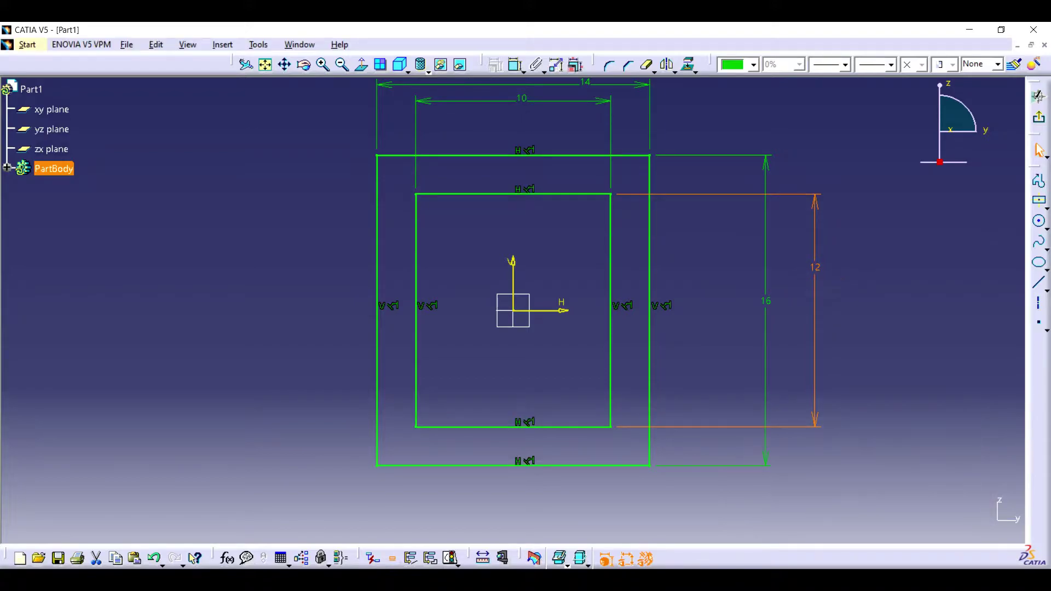
# - Exit the sketch, start a Multi-Pad from the two nested rectangles, and select the inner rectangle's extrusion domain
pyautogui.click(1039, 117)
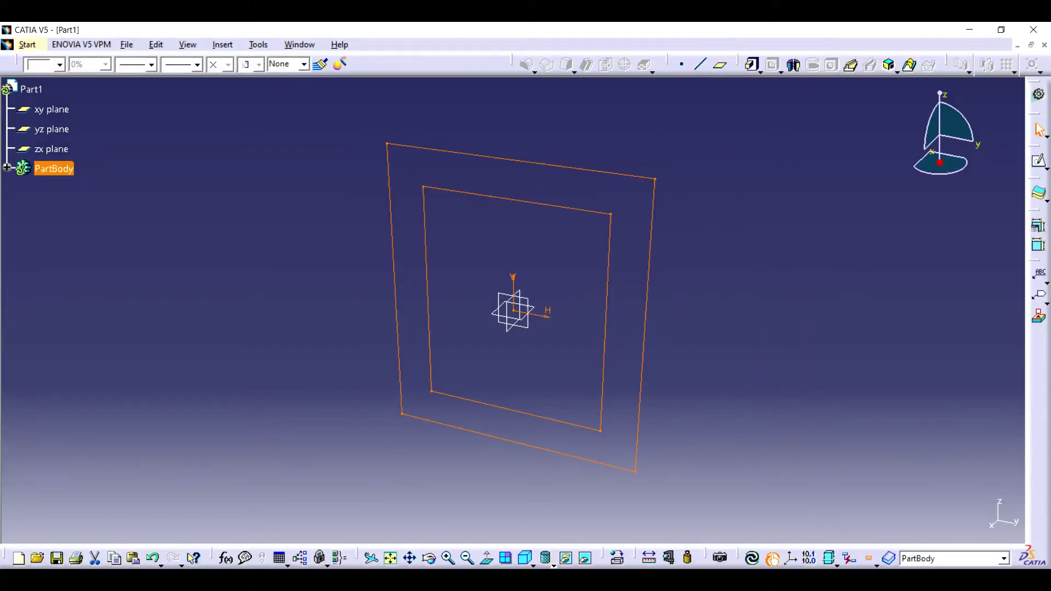
pyautogui.click(760, 71)
pyautogui.click(774, 127)
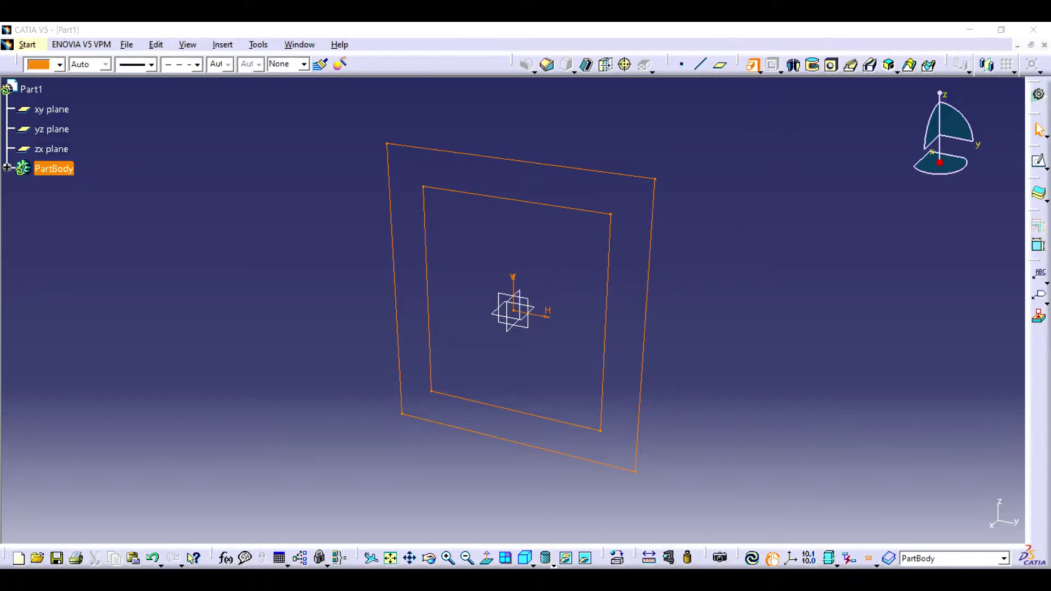
pyautogui.click(966, 410)
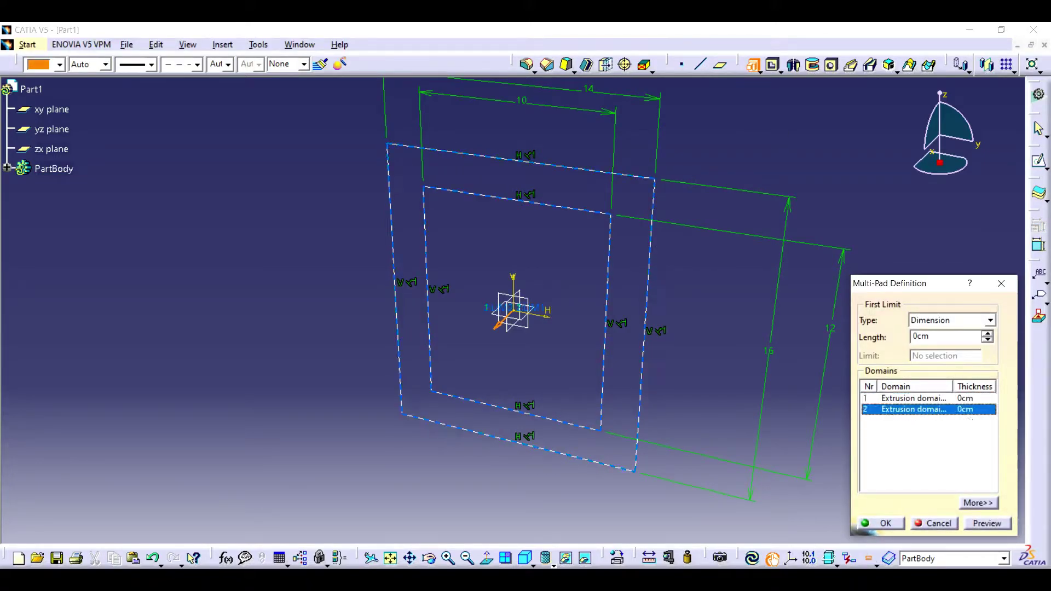
pyautogui.click(965, 398)
pyautogui.click(965, 410)
pyautogui.click(965, 398)
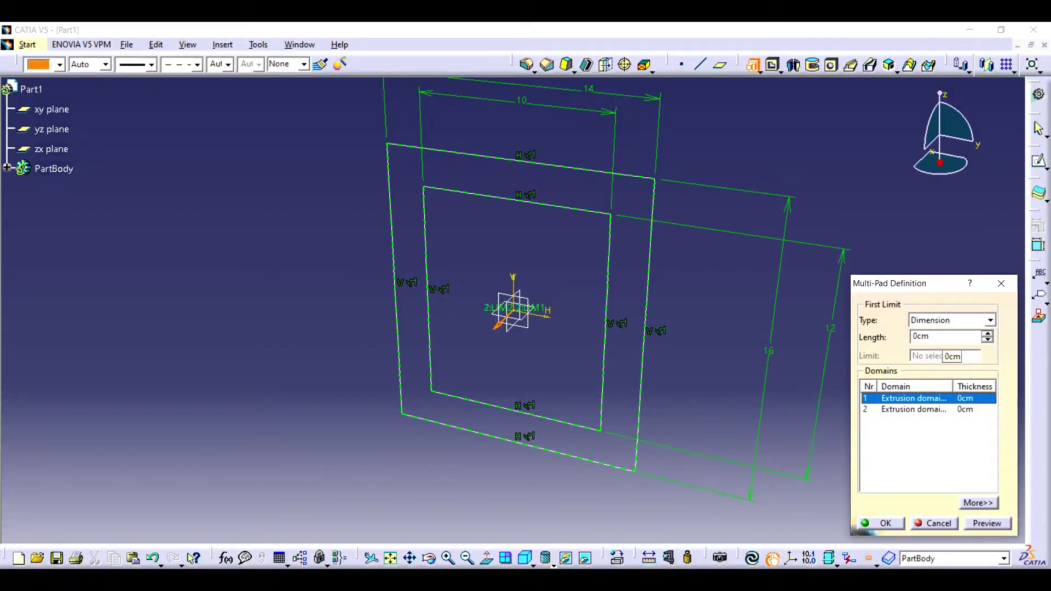
# - Try a length of 3 cm for the inner rectangle's extrusion domain
pyautogui.doubleClick(943, 337)
pyautogui.write('3')
pyautogui.press('Return')
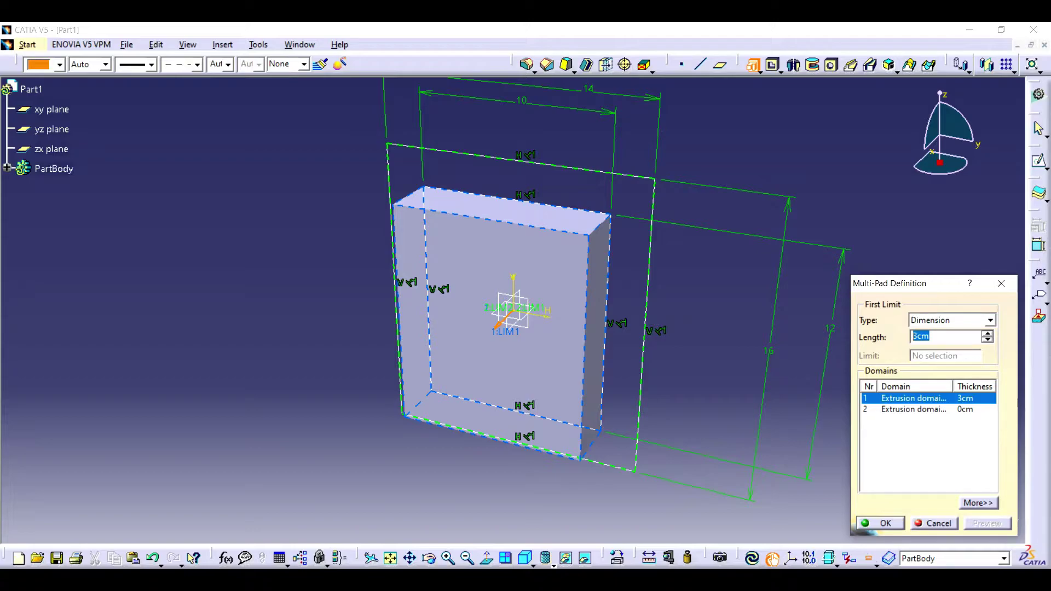
# - Set the Multi-Pad lengths to 11 cm for the inner domain and 3 cm for the outer domain, and create it
pyautogui.write('11')
pyautogui.click(913, 410)
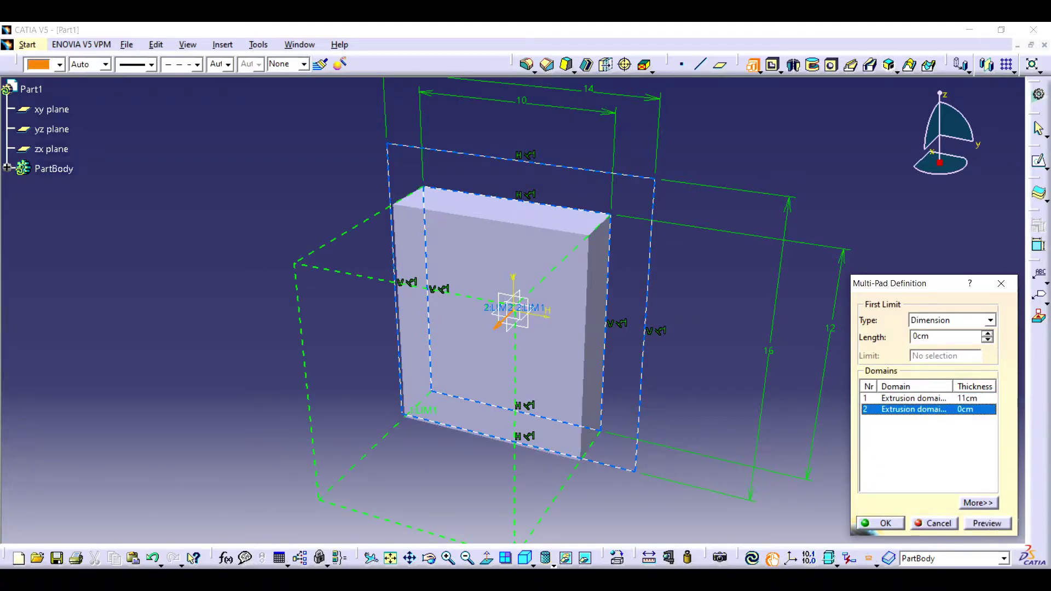
pyautogui.write('3')
pyautogui.click(987, 523)
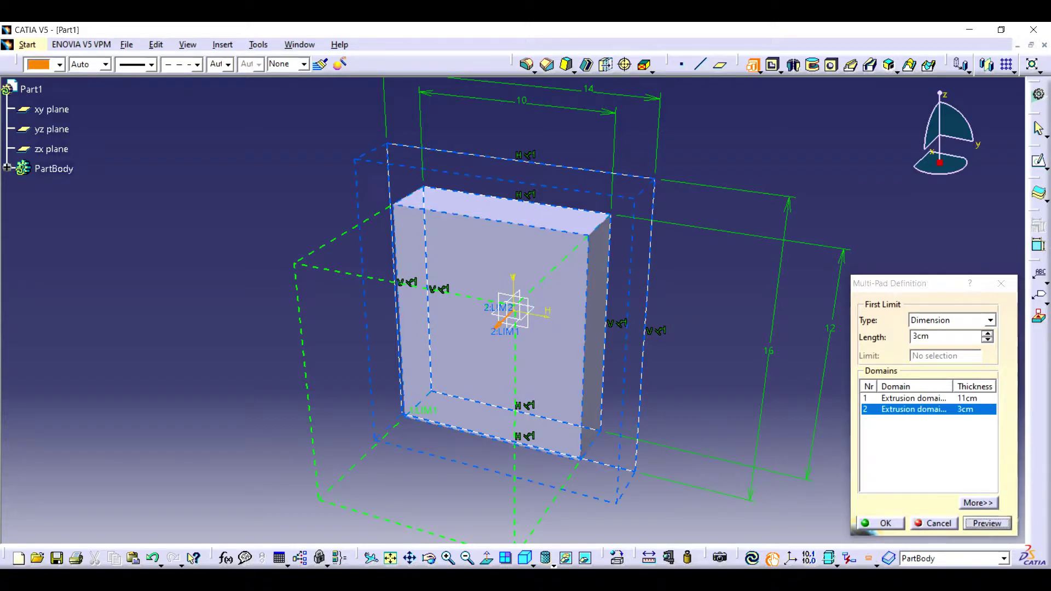
pyautogui.click(880, 523)
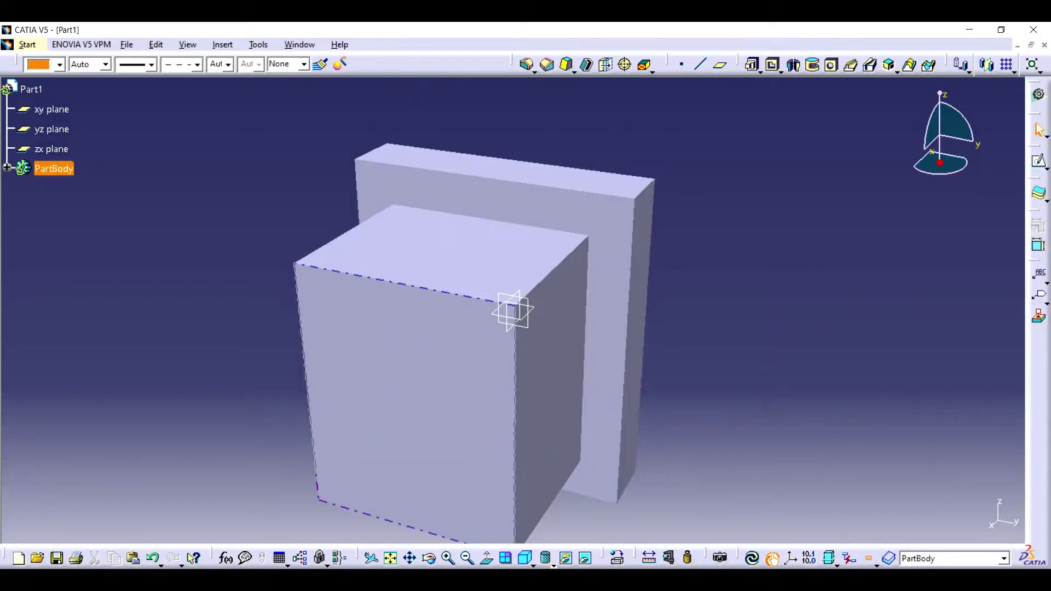
pyautogui.moveTo(512, 310)
pyautogui.mouseDown(button='middle')
pyautogui.moveTo(521, 309)
pyautogui.moveTo(510, 309)
pyautogui.mouseUp(button='middle')
pyautogui.click(512, 309)
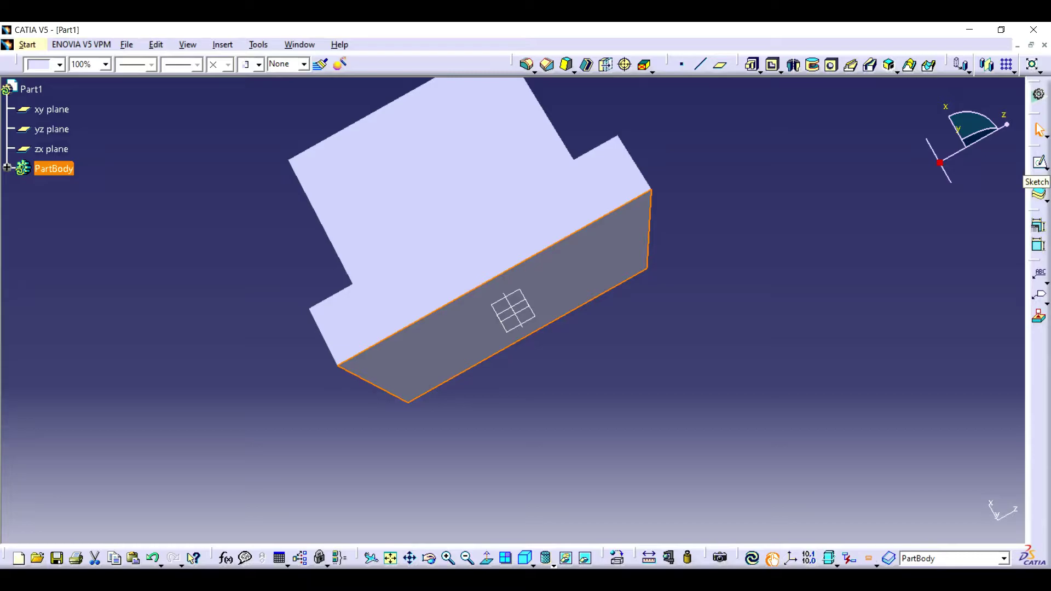
pyautogui.click(1038, 162)
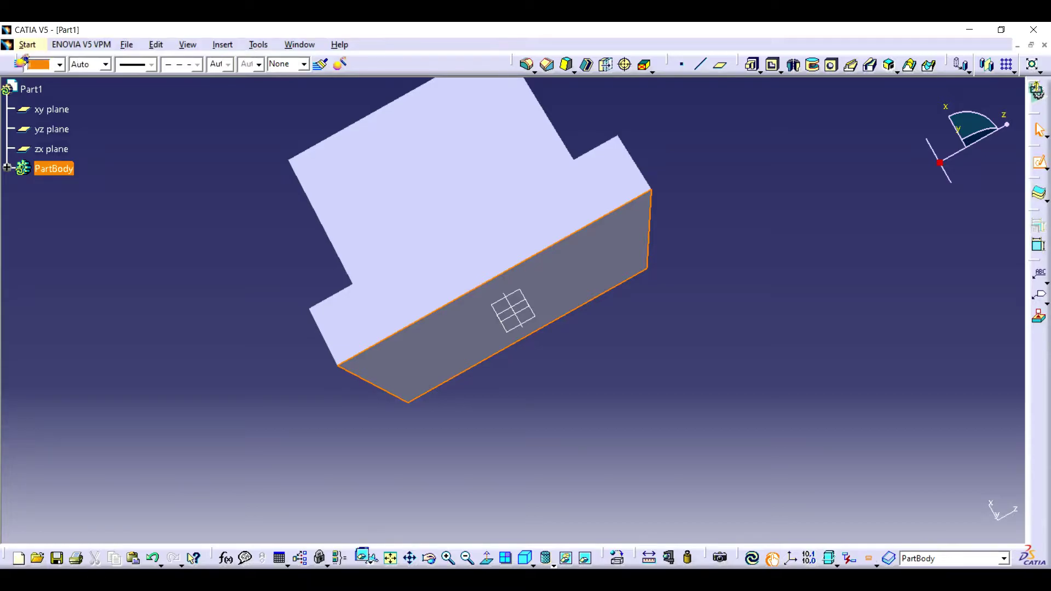
pyautogui.click(1039, 97)
pyautogui.click(832, 65)
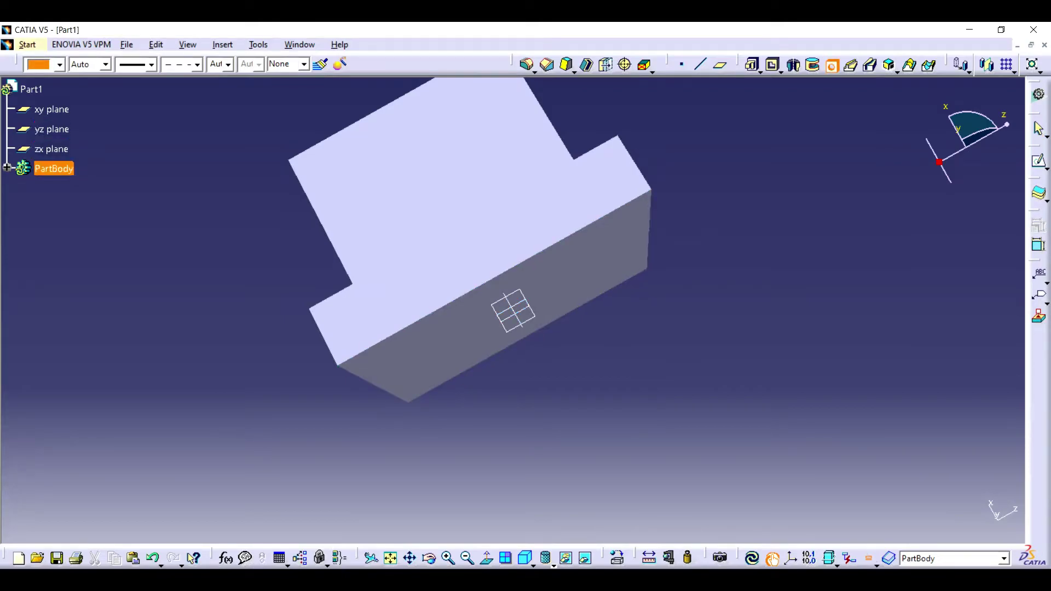
pyautogui.click(430, 558)
pyautogui.moveTo(402, 350); pyautogui.dragTo(404, 186)
pyautogui.moveTo(404, 185); pyautogui.dragTo(606, 171, button='middle')
pyautogui.click(484, 279)
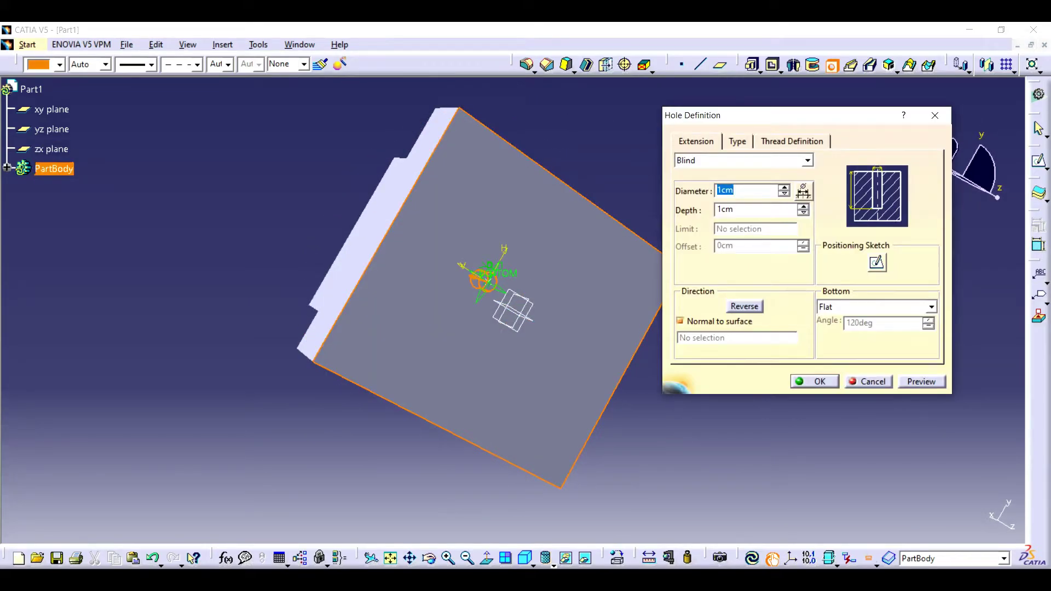
pyautogui.click(868, 382)
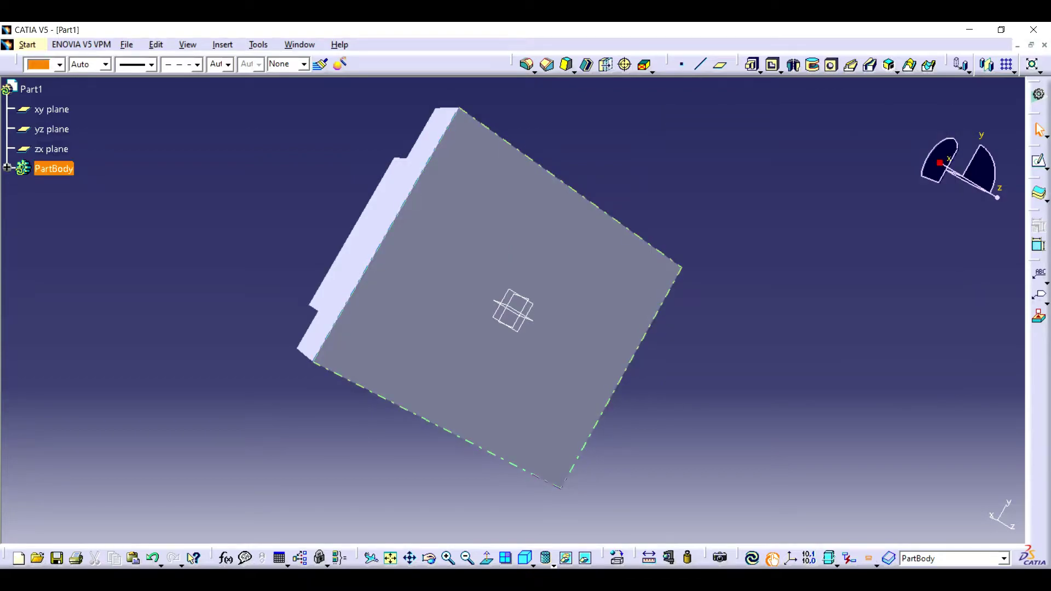
# - Start a sketch parallel to the zx plane and draw a circle about 3.2 cm in diameter on the narrower block's side profile
pyautogui.click(430, 559)
pyautogui.moveTo(513, 328); pyautogui.dragTo(547, 219)
pyautogui.click(513, 309)
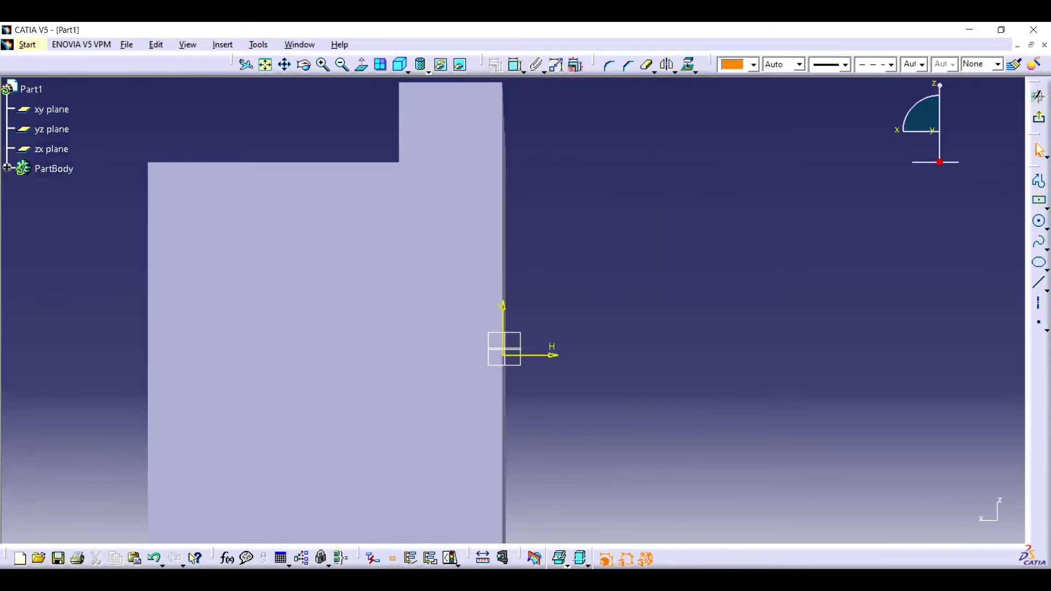
pyautogui.click(1039, 221)
pyautogui.click(265, 65)
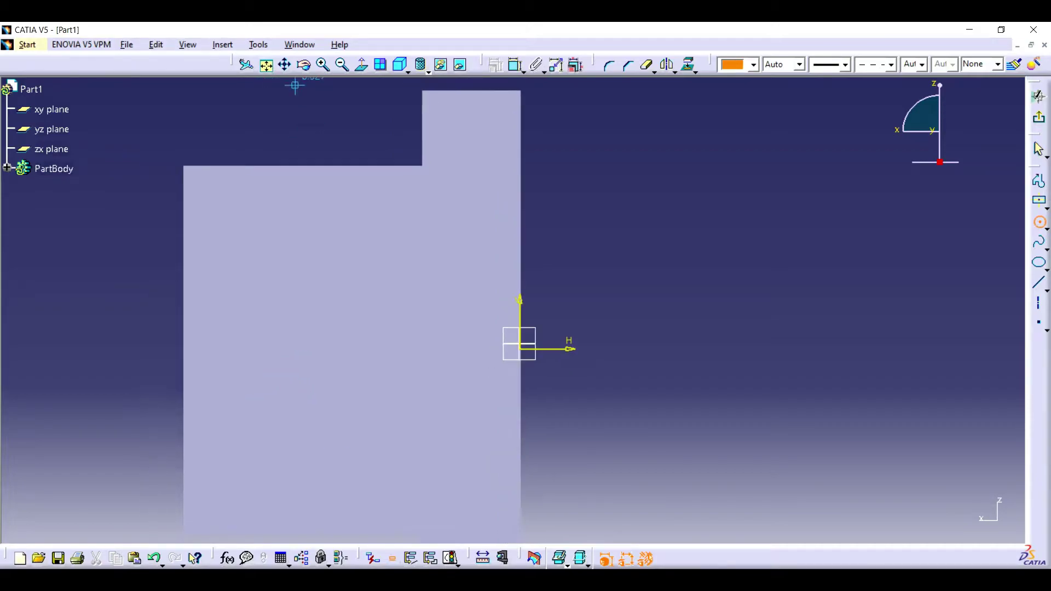
pyautogui.click(470, 310)
pyautogui.click(487, 282)
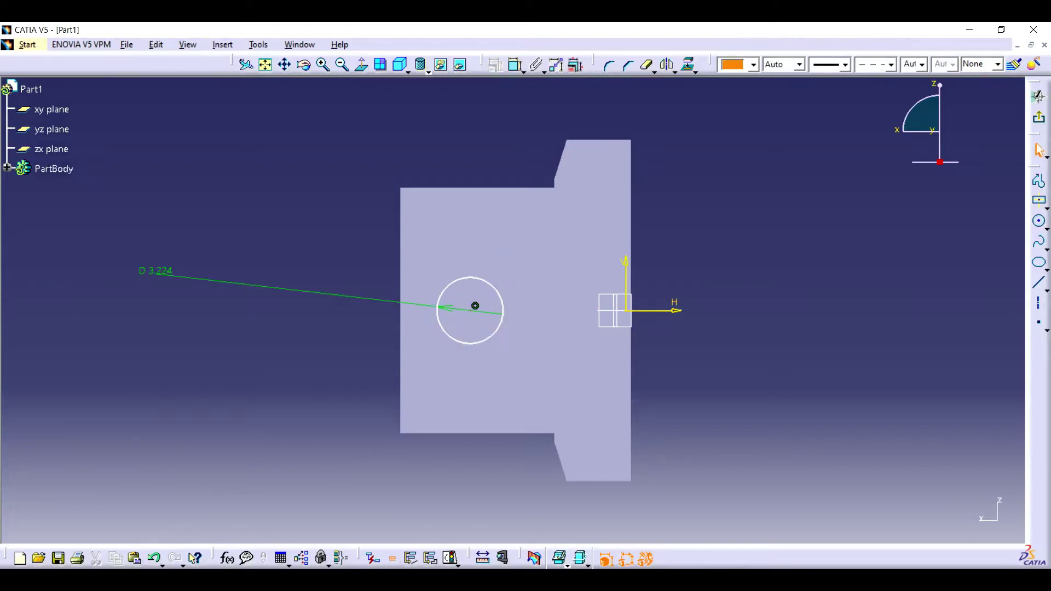
# - Set the circle's diameter to 4 cm
pyautogui.doubleClick(155, 271)
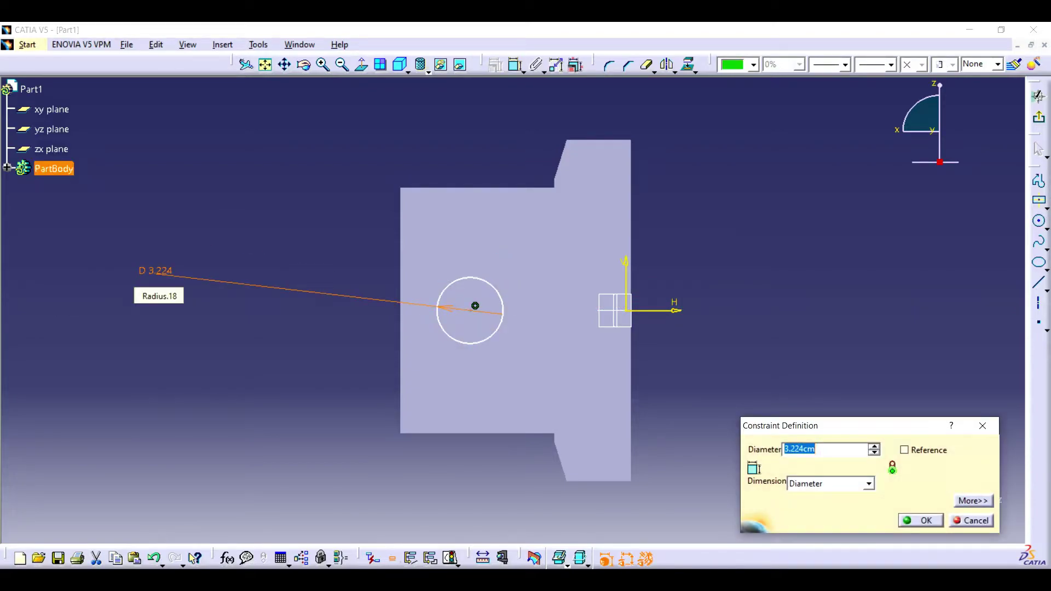
pyautogui.write('4')
pyautogui.press('Return')
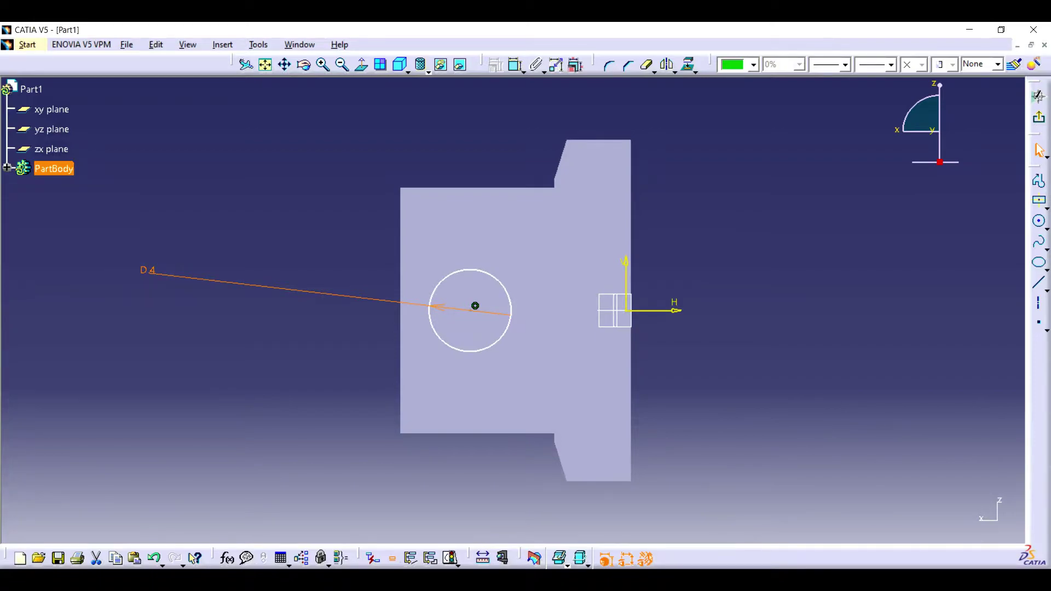
pyautogui.press('Escape')
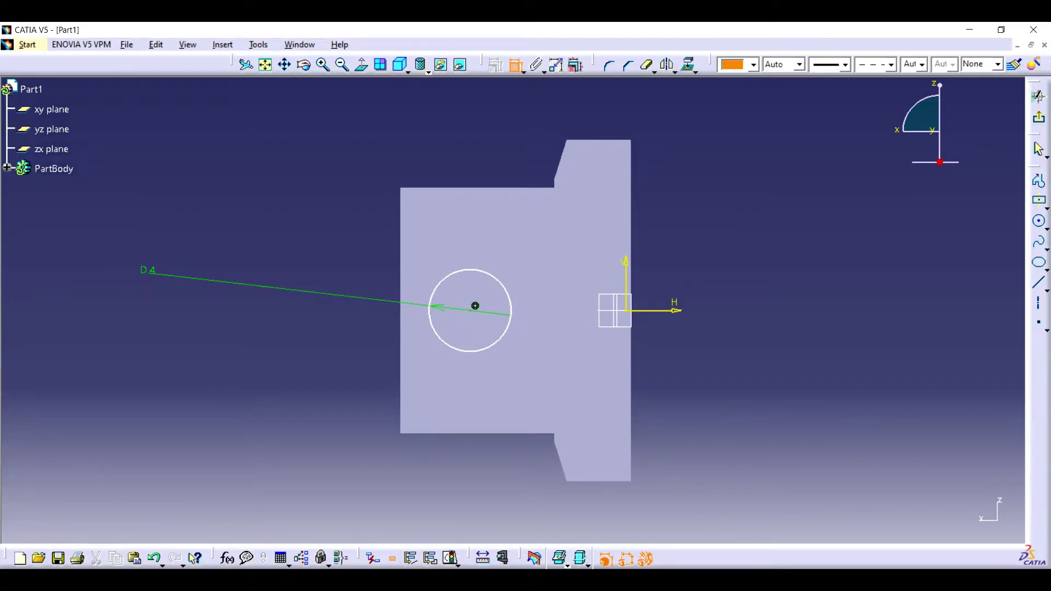
# - Set the distance between the circle's centre and the sketch's vertical axis to 6 cm, and leave the sketch
pyautogui.click(475, 306)
pyautogui.click(627, 278)
pyautogui.click(647, 150)
pyautogui.doubleClick(651, 148)
pyautogui.write('6')
pyautogui.press('Return')
pyautogui.click(1039, 96)
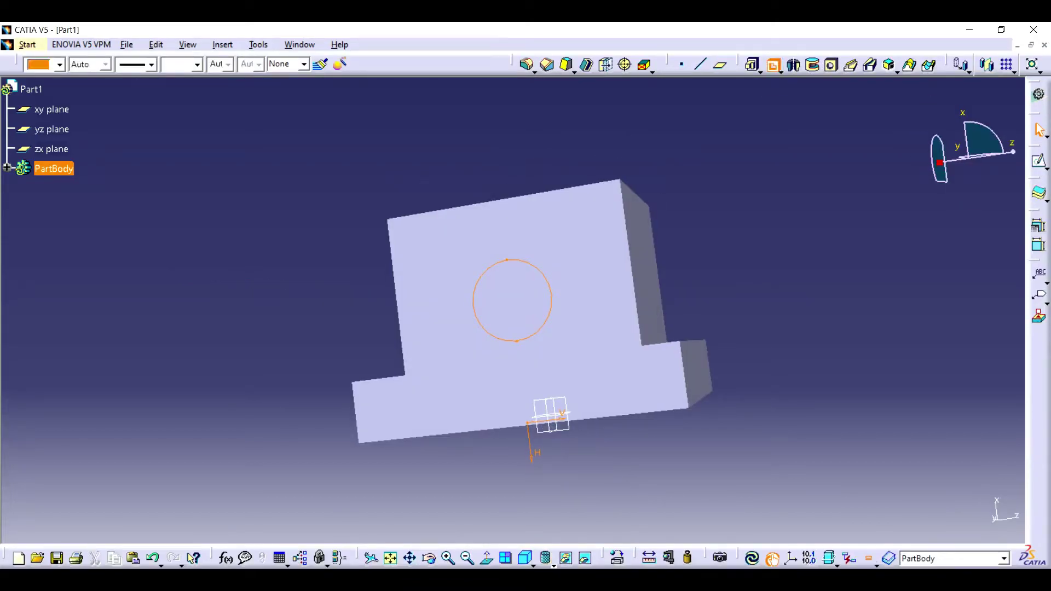
# - Cut the circle through the block as a pocket with the Up to last limit
pyautogui.click(773, 65)
pyautogui.click(206, 119)
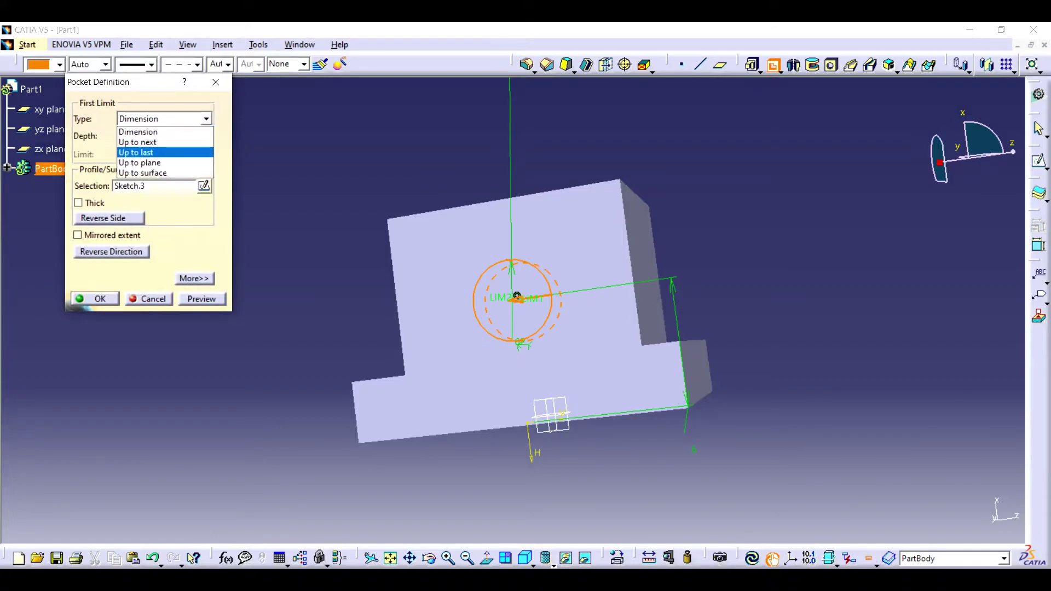
pyautogui.click(138, 153)
pyautogui.click(94, 298)
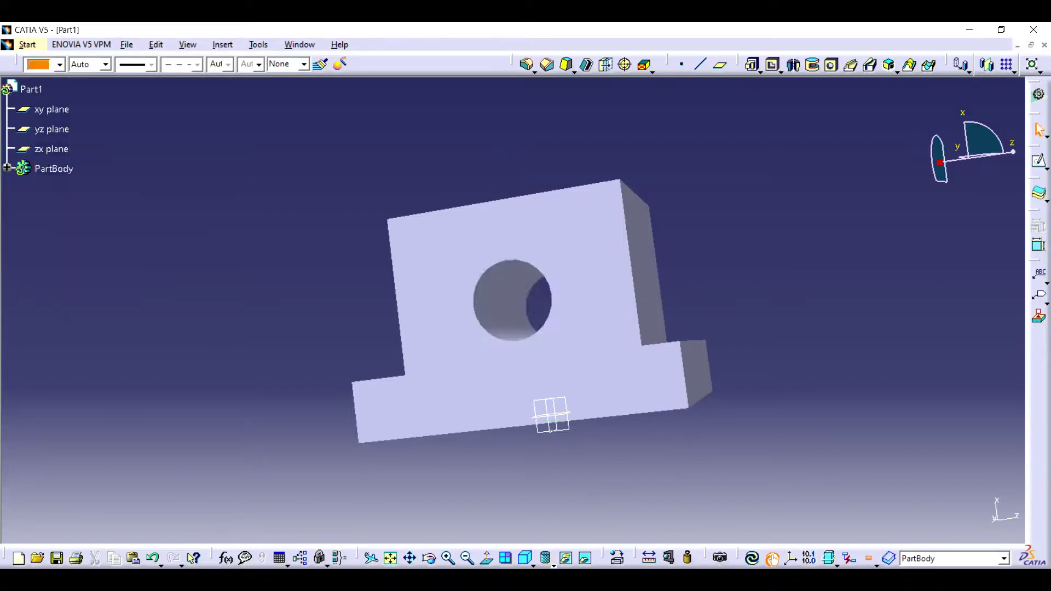
# - Switch to the surface design workbench and create an axis through the round hole
pyautogui.click(28, 44)
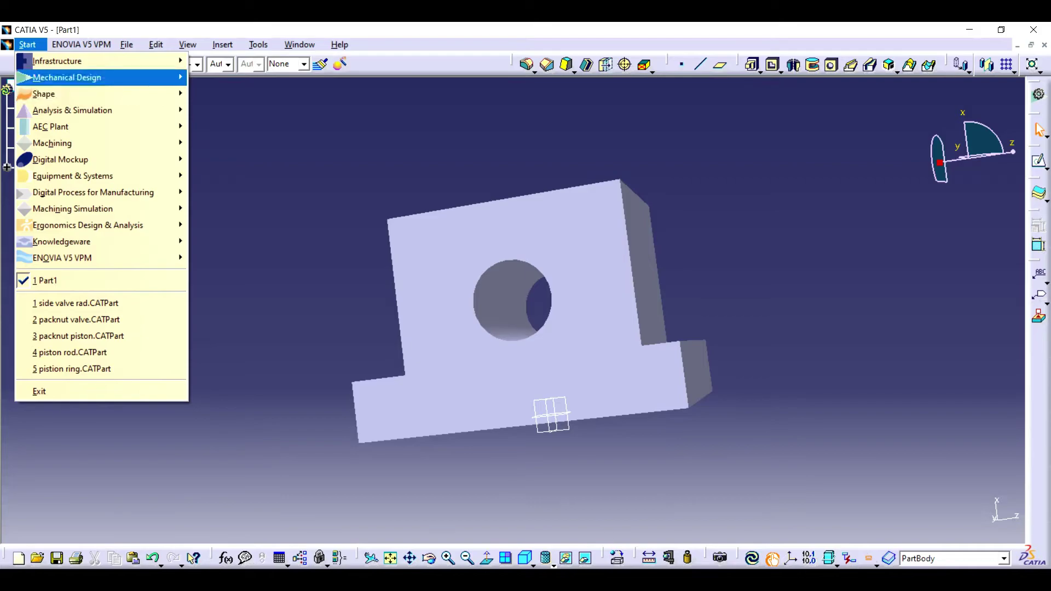
pyautogui.moveTo(82, 77)
pyautogui.click(260, 340)
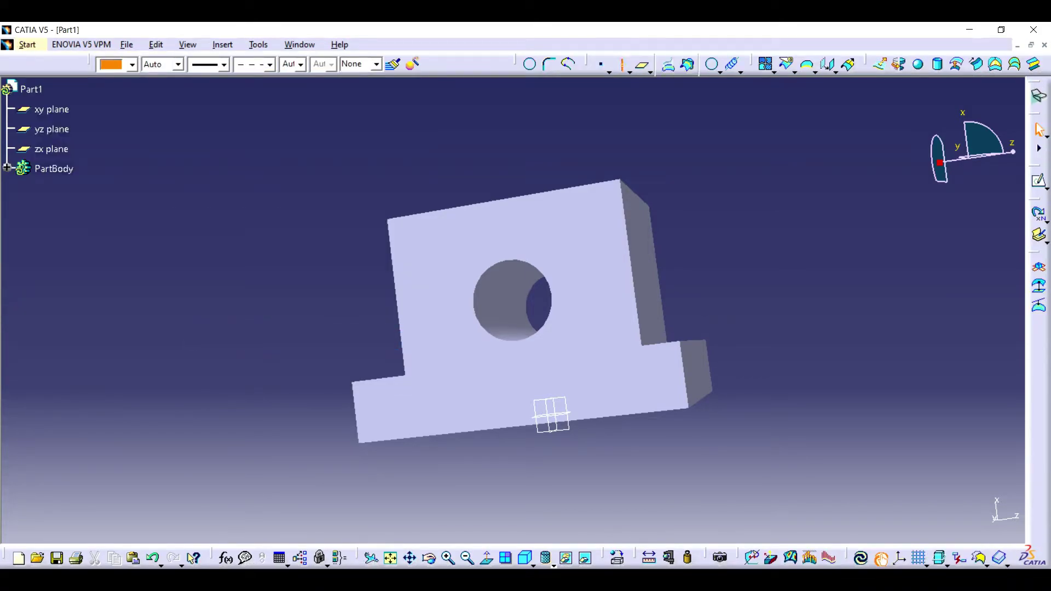
pyautogui.click(621, 64)
pyautogui.click(495, 310)
pyautogui.click(875, 520)
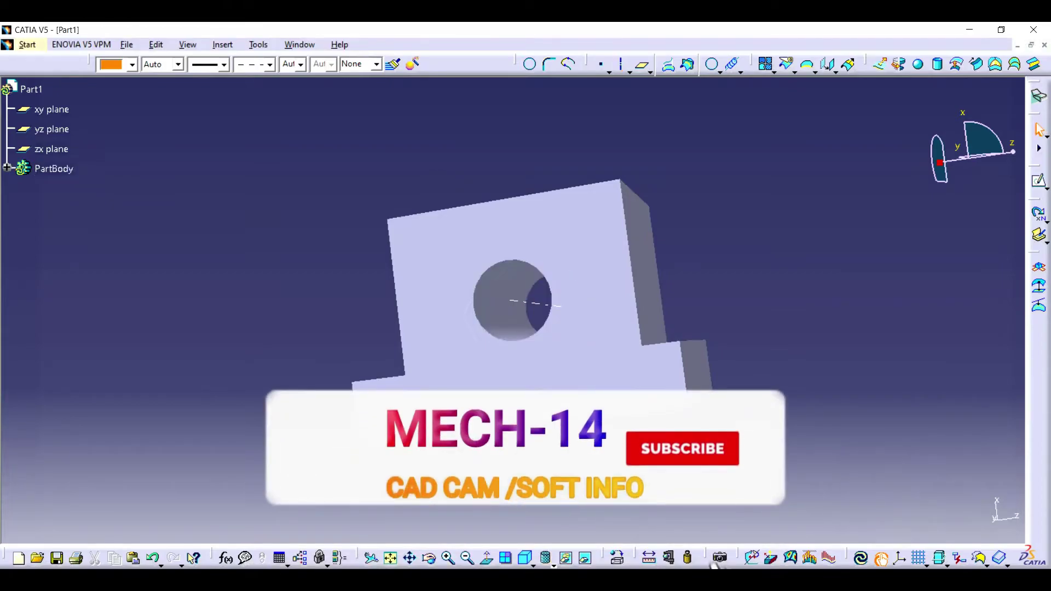
# - Create an on-curve point on the circular edge at the hole's opening
pyautogui.click(602, 64)
pyautogui.click(548, 281)
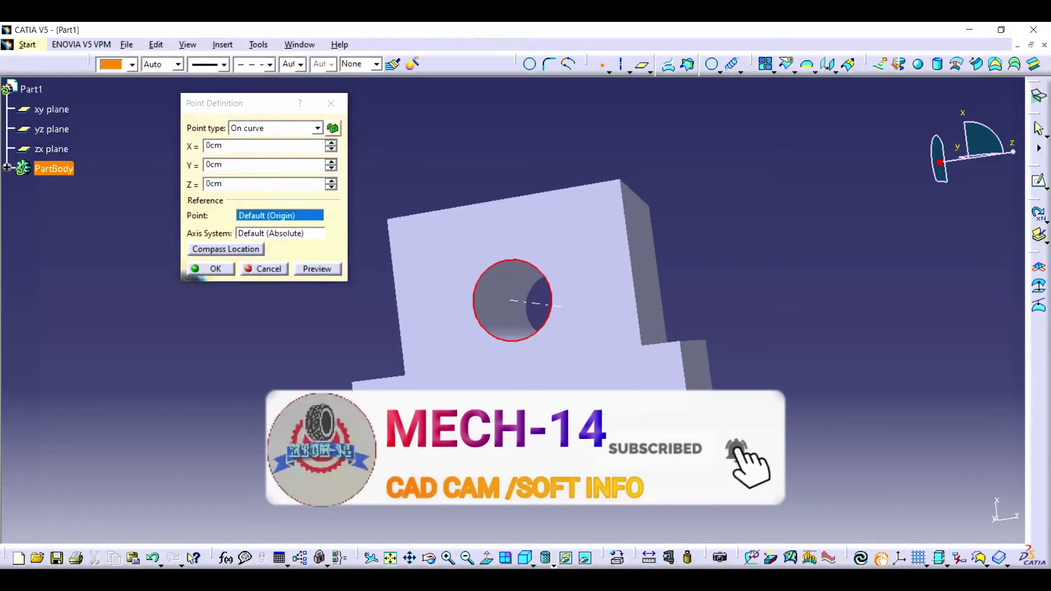
pyautogui.click(215, 345)
# - Create a helix from the point around the hole's axis, 10 cm high with a 1.3 cm pitch, with its direction reversed
pyautogui.click(734, 64)
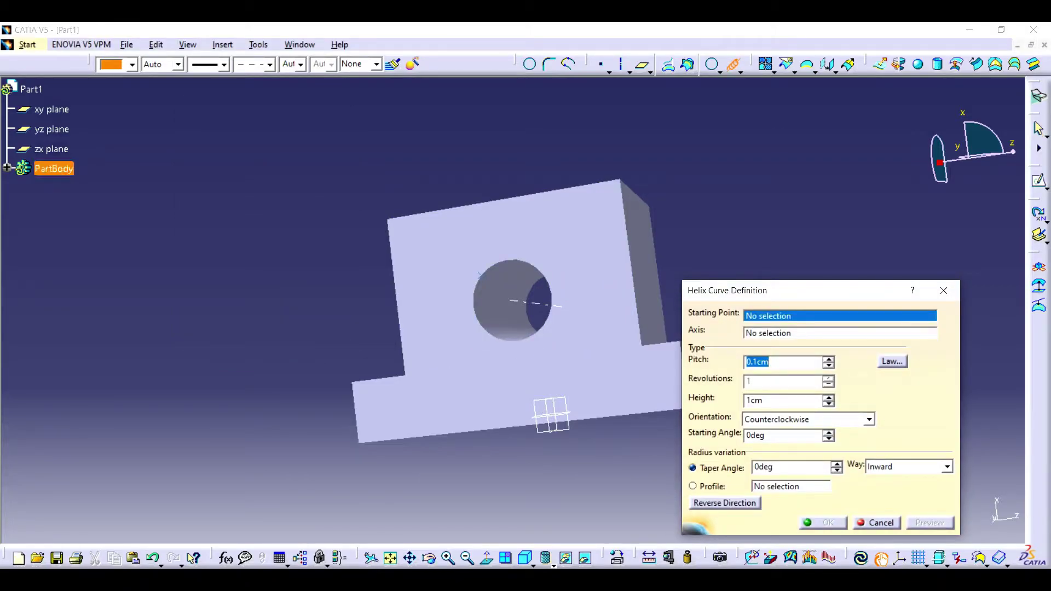
pyautogui.click(481, 275)
pyautogui.click(536, 304)
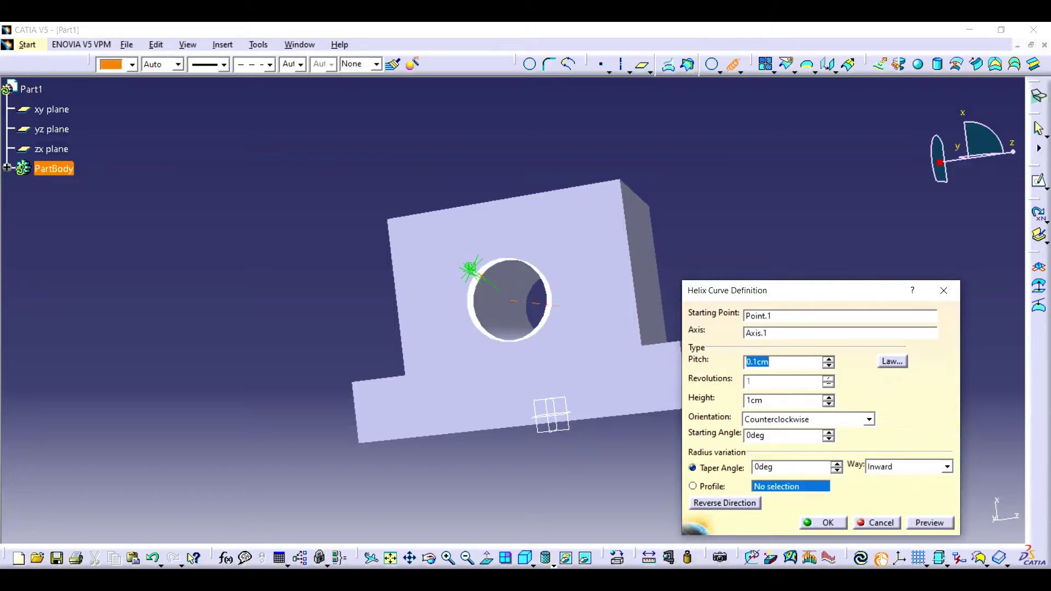
pyautogui.click(756, 400)
pyautogui.write('10')
pyautogui.press('Tab')
pyautogui.write('1.3')
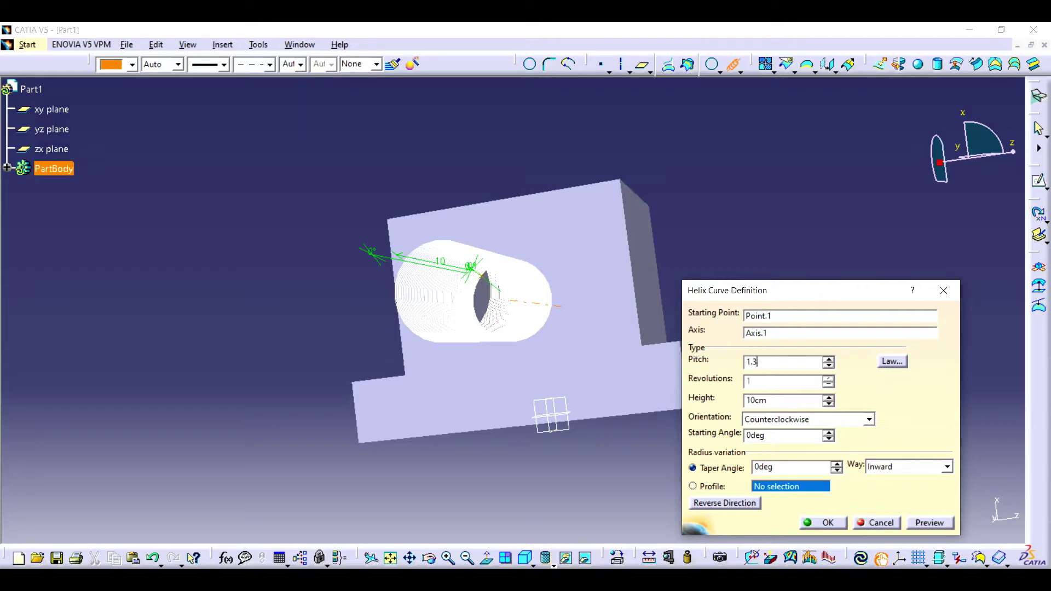
pyautogui.click(725, 503)
pyautogui.click(823, 522)
# - Create a plane parallel to the xy plane through the helix's starting point
pyautogui.moveTo(430, 558); pyautogui.dragTo(430, 558)
pyautogui.moveTo(356, 337); pyautogui.dragTo(605, 377, button='middle')
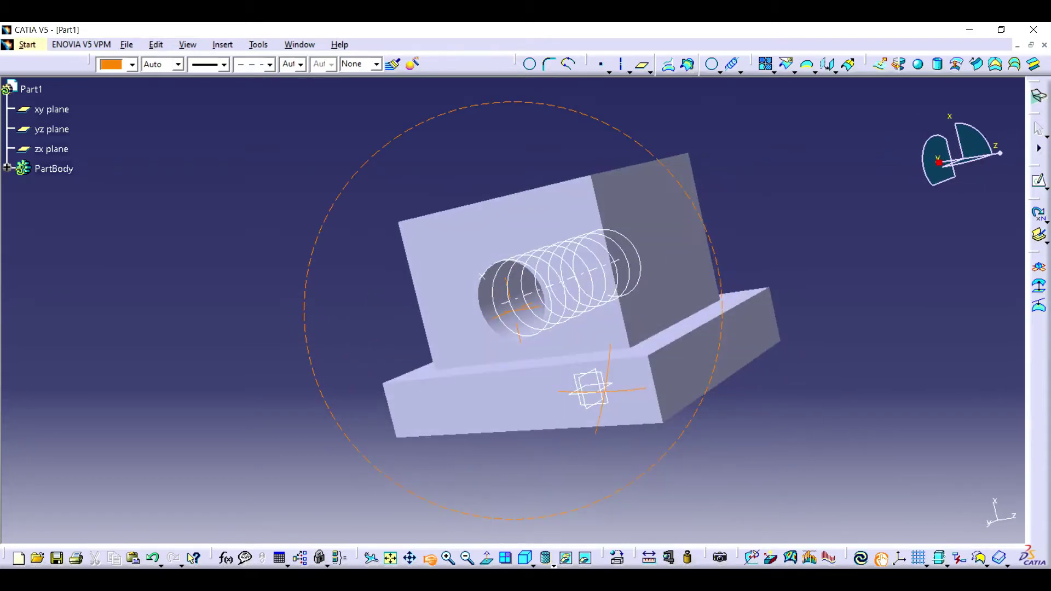
pyautogui.click(52, 130)
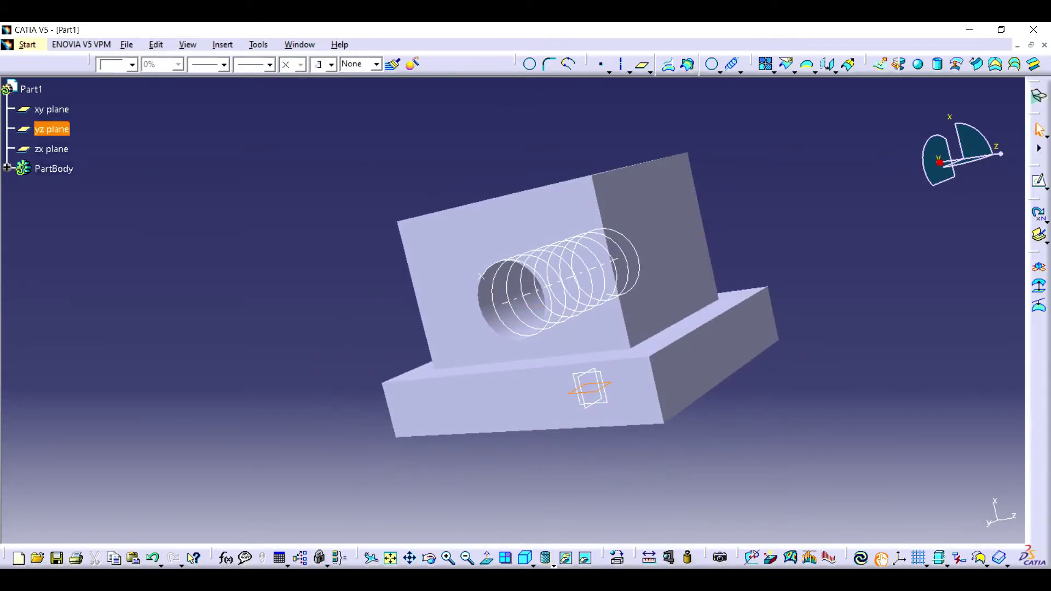
pyautogui.click(52, 110)
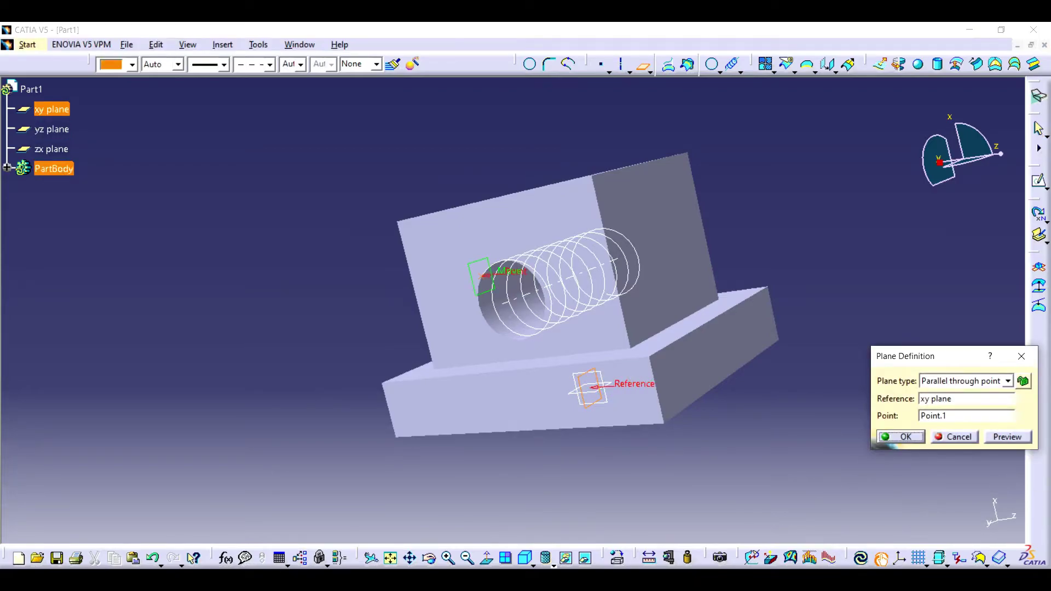
pyautogui.press('Return')
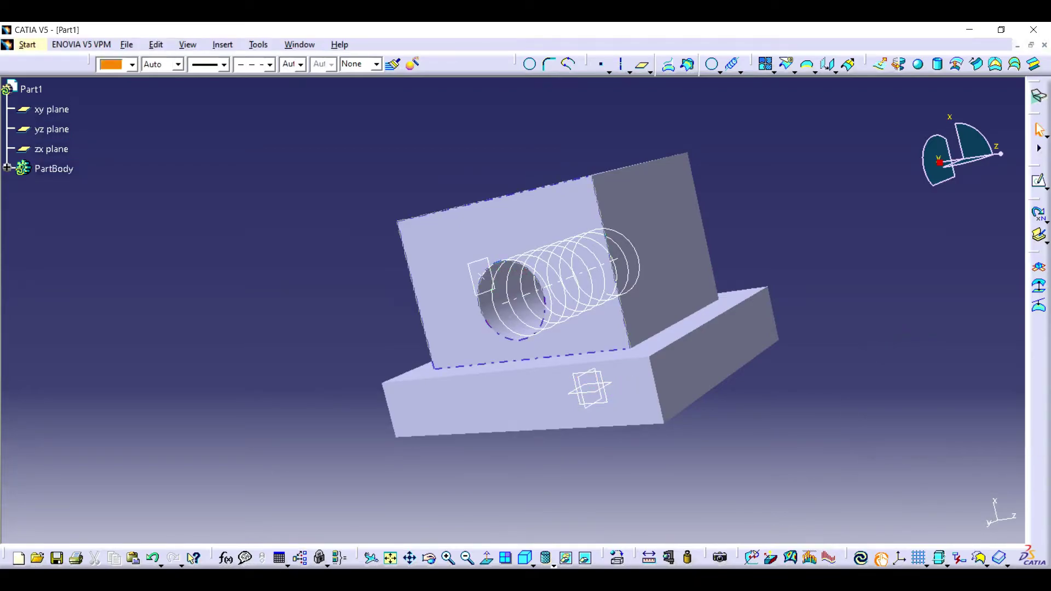
# - Start a sketch on the new plane and draw a circle in the empty area beside the block
pyautogui.click(1039, 181)
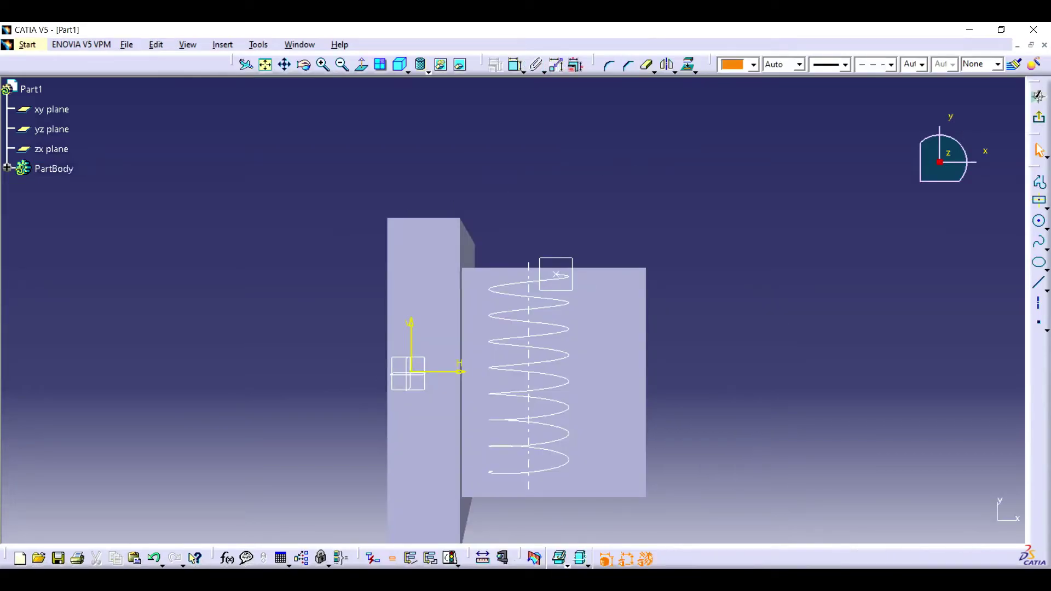
pyautogui.click(1039, 220)
pyautogui.click(799, 237)
pyautogui.click(818, 213)
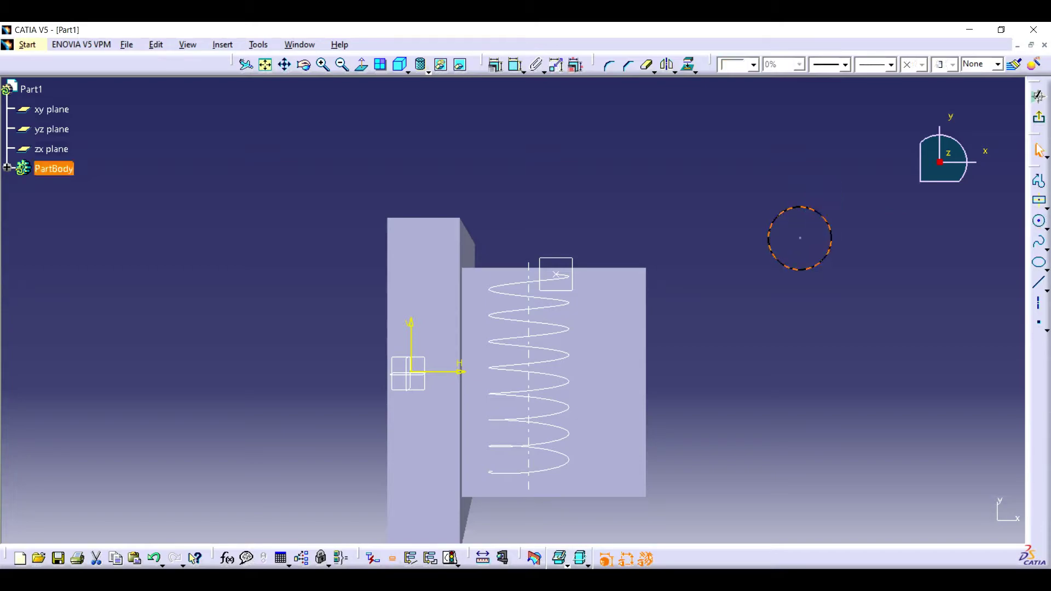
# - Make the circle's centre coincident with the helix's starting point
pyautogui.click(556, 274)
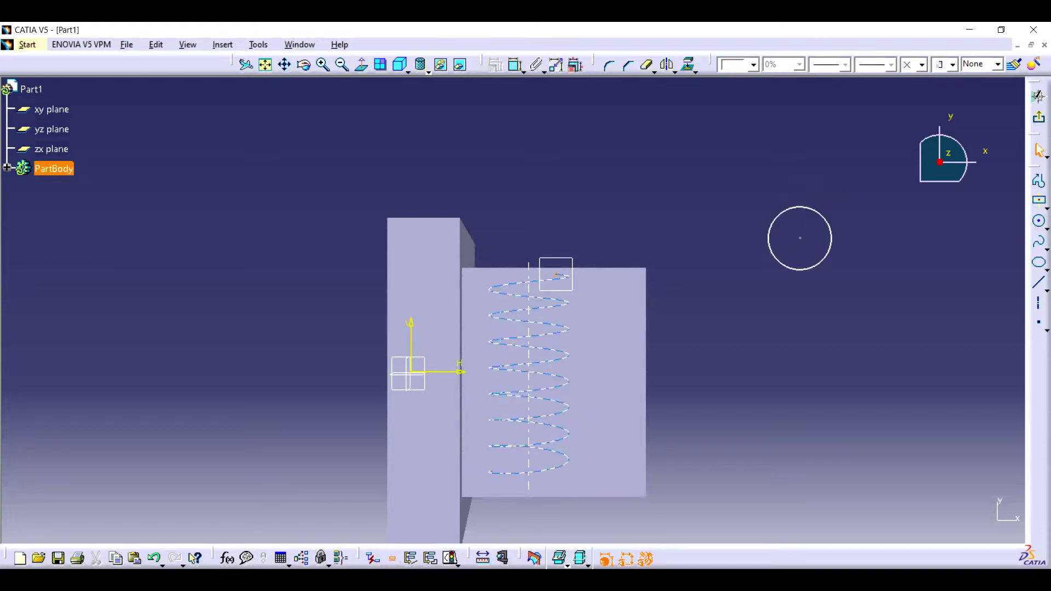
pyautogui.keyDown('ctrl'); pyautogui.click(799, 239); pyautogui.keyUp('ctrl')
pyautogui.click(495, 65)
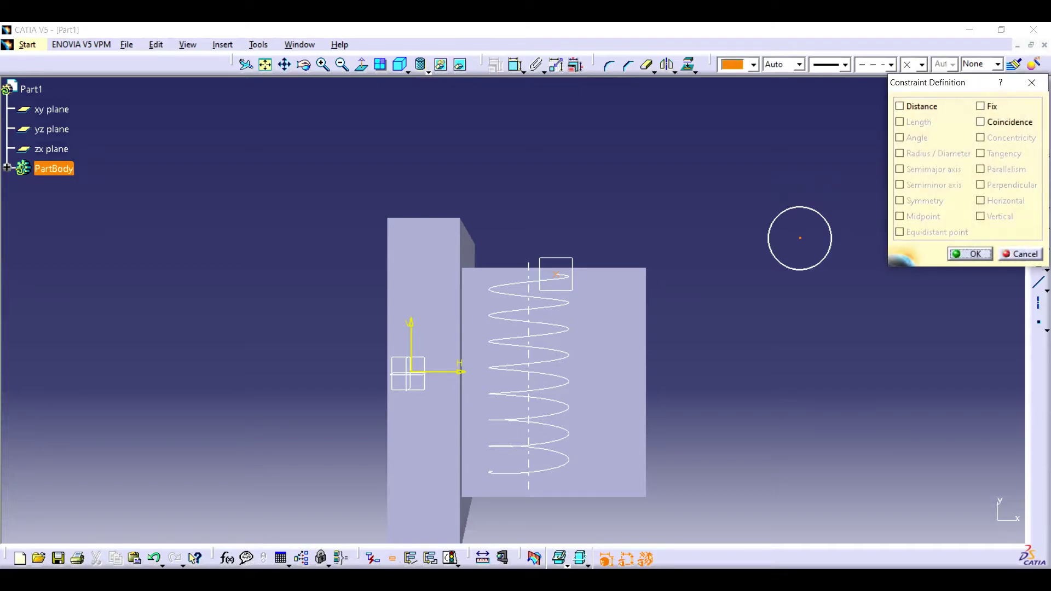
pyautogui.click(980, 122)
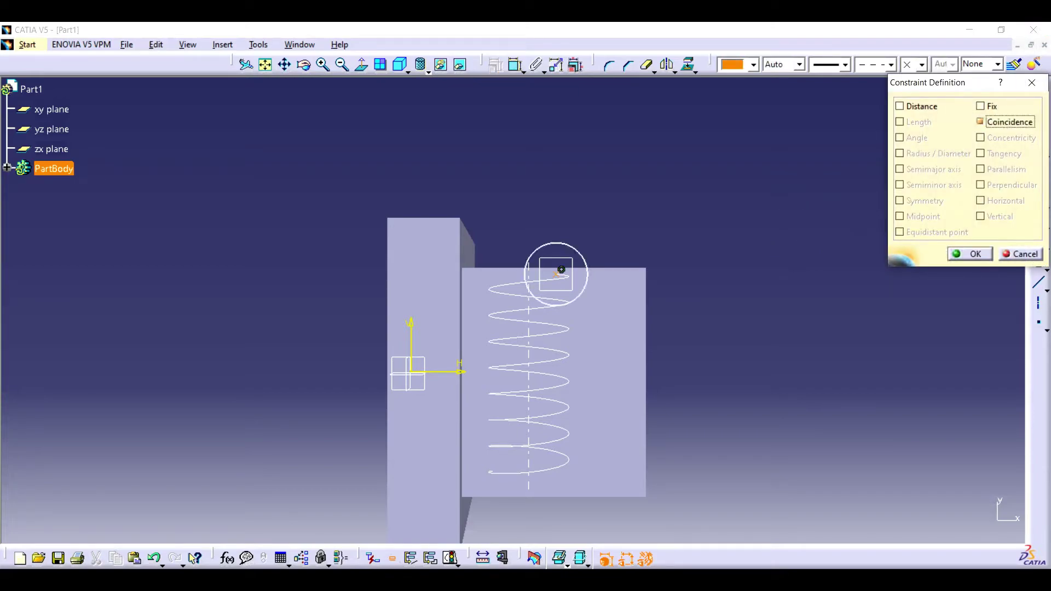
pyautogui.click(970, 254)
# - Dimension the circle with a diameter of 0.8 cm and leave the sketch
pyautogui.click(531, 255)
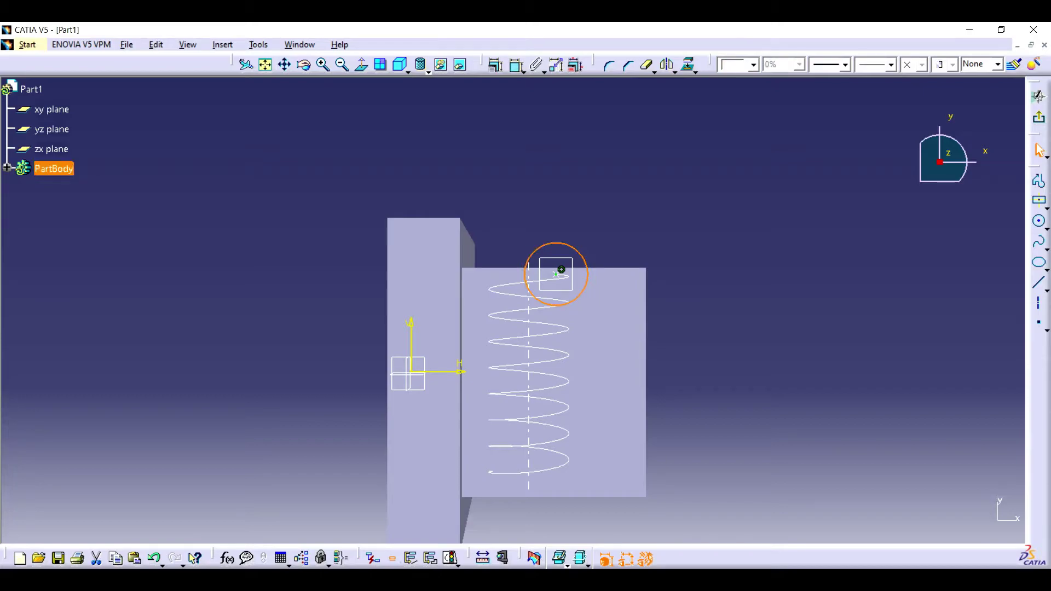
pyautogui.click(516, 65)
pyautogui.doubleClick(784, 239)
pyautogui.write('0.8')
pyautogui.press('Return')
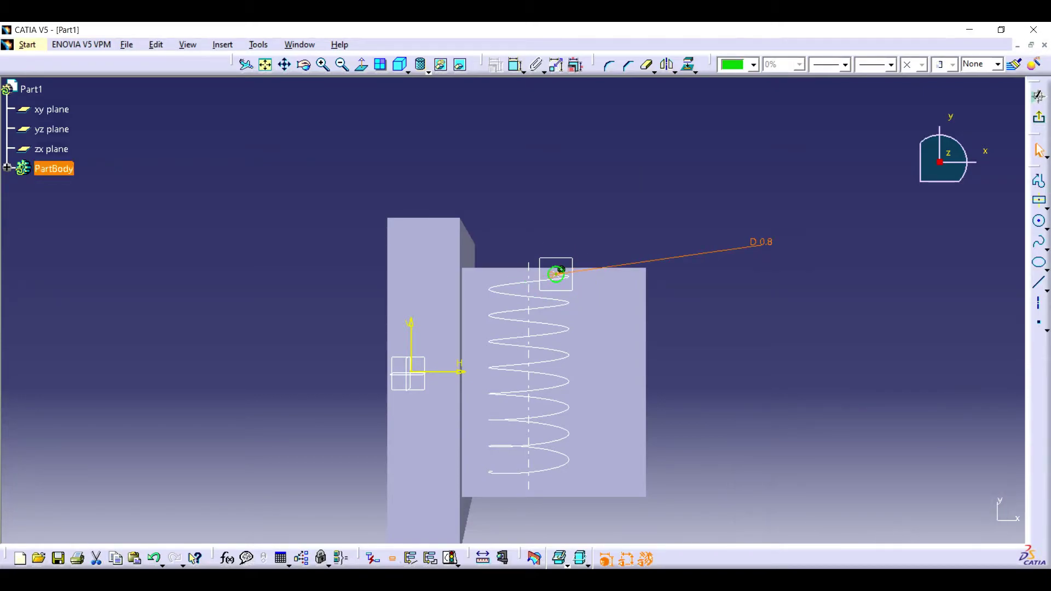
pyautogui.click(1038, 117)
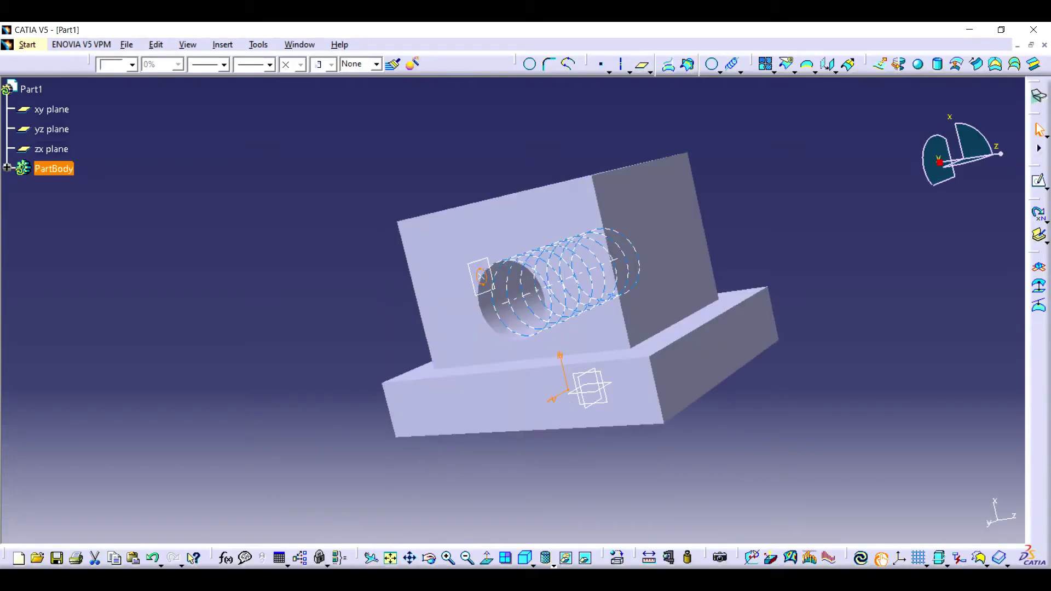
# - Switch to Part Design and cut a slot with the small circle as profile and the helix as centre curve
pyautogui.click(28, 44)
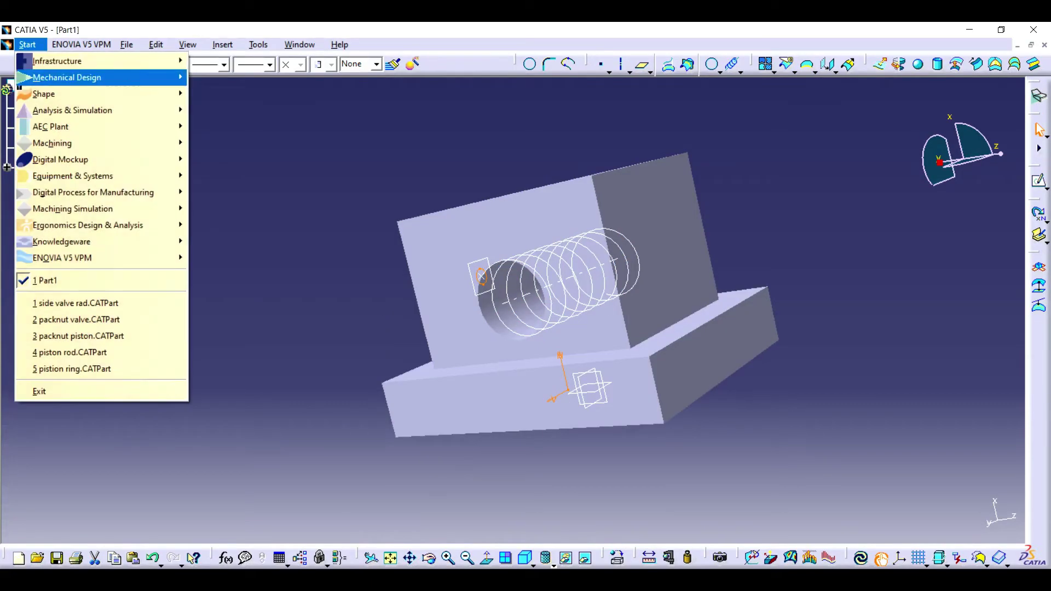
pyautogui.moveTo(65, 78)
pyautogui.click(226, 77)
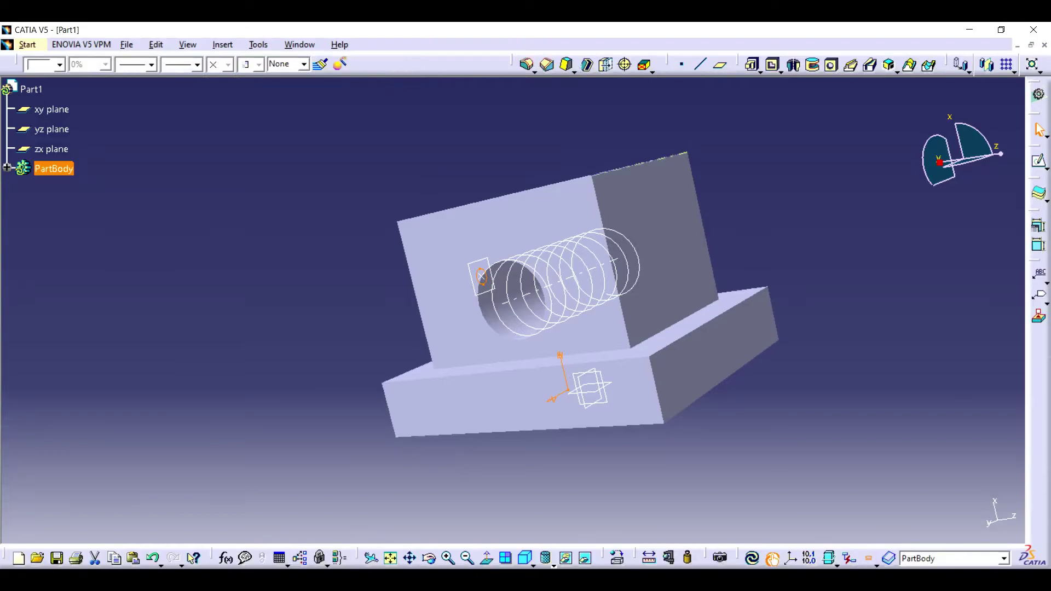
pyautogui.click(871, 64)
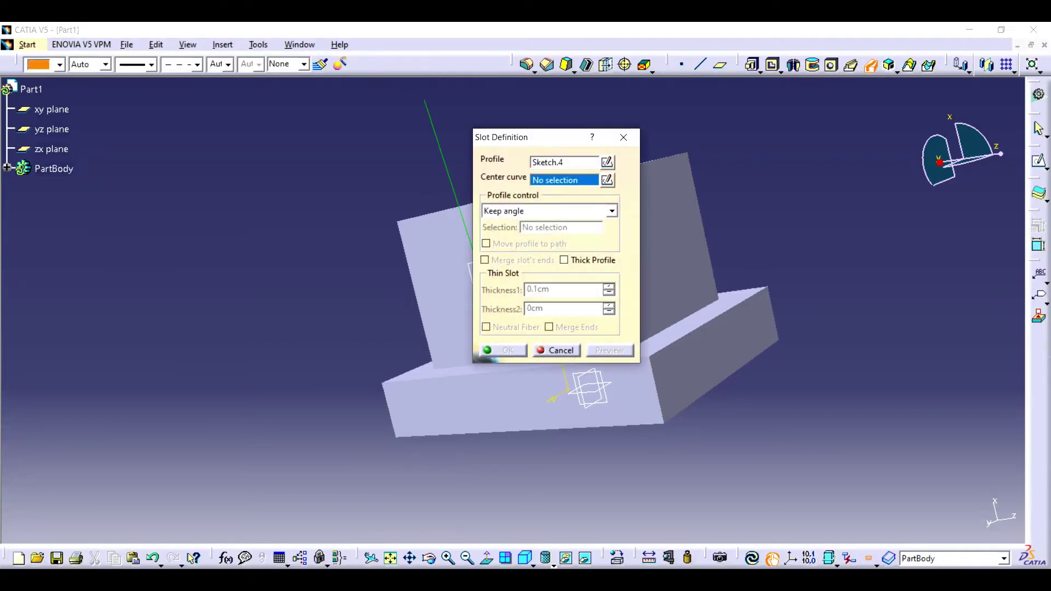
pyautogui.moveTo(525, 137); pyautogui.dragTo(842, 153)
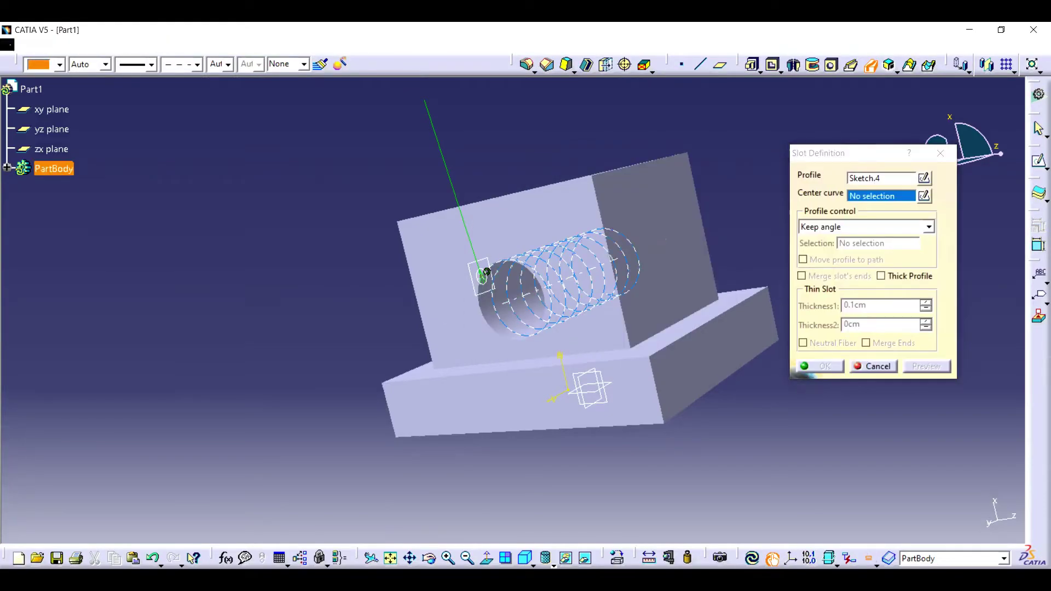
pyautogui.click(487, 273)
pyautogui.click(820, 366)
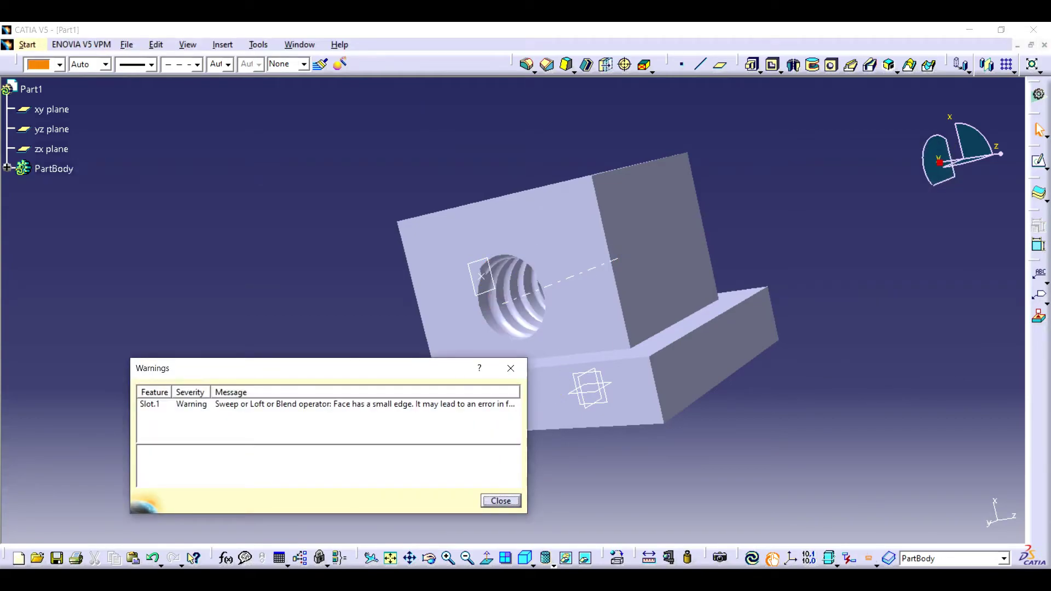
pyautogui.click(501, 501)
# - Sketch a single point at the origin on the underside of the block's wide base, and leave the sketch
pyautogui.click(429, 558)
pyautogui.moveTo(485, 377); pyautogui.dragTo(644, 156)
pyautogui.click(597, 372)
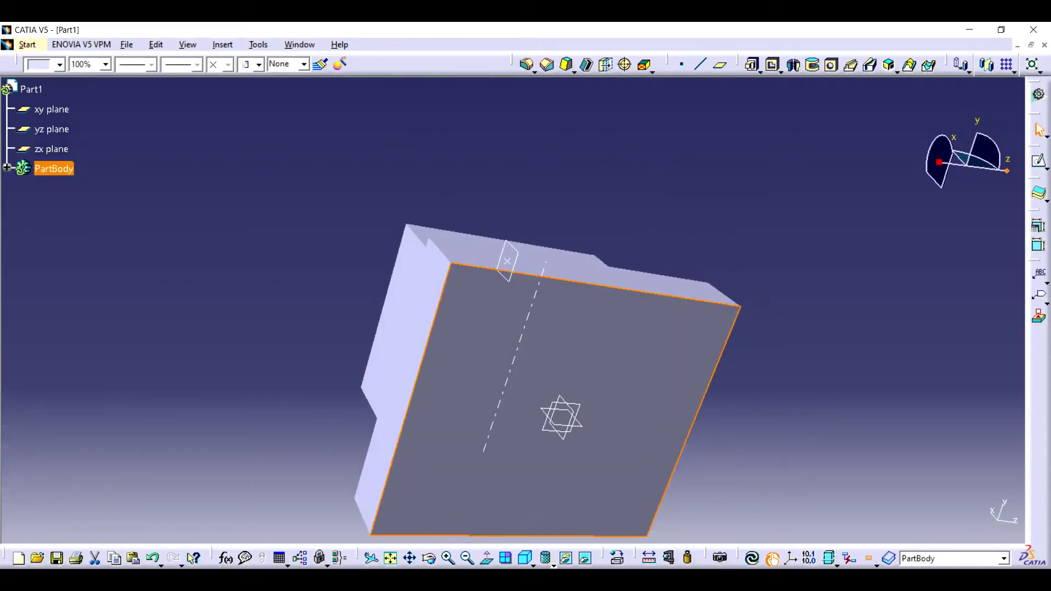
pyautogui.click(1038, 161)
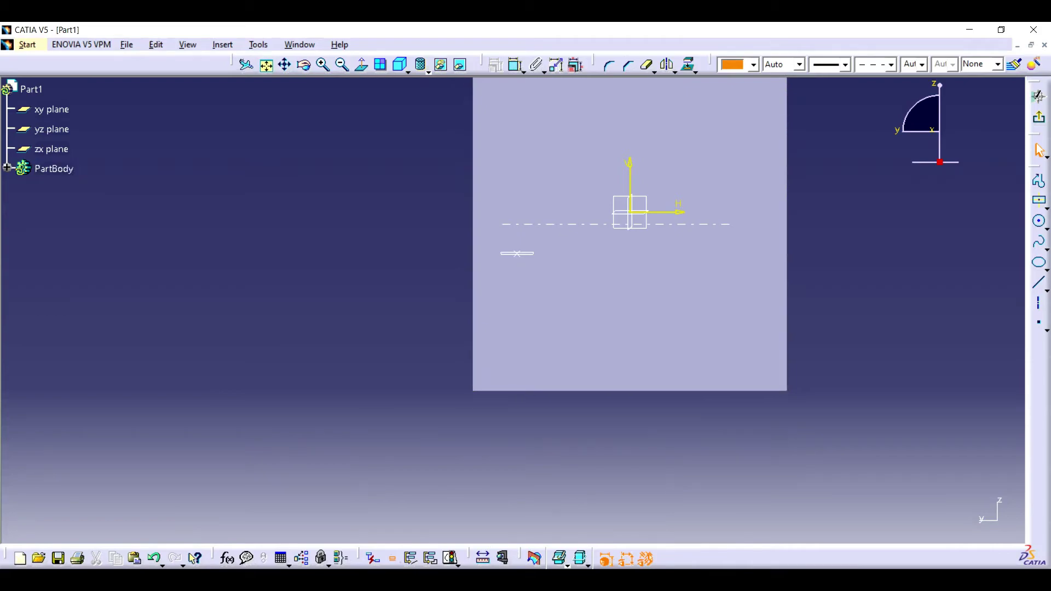
pyautogui.click(265, 65)
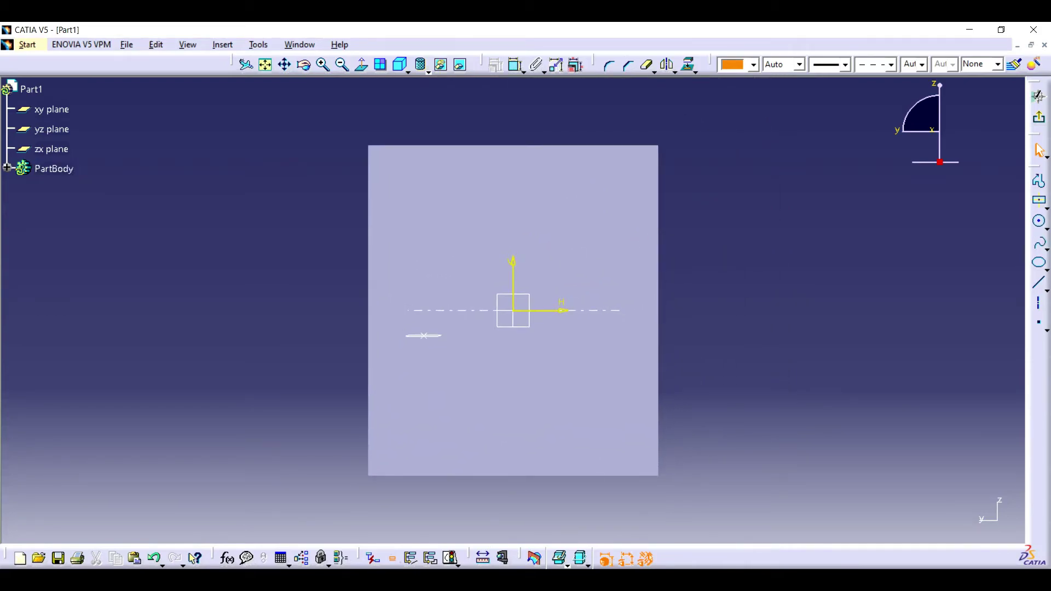
pyautogui.click(1039, 324)
pyautogui.click(514, 310)
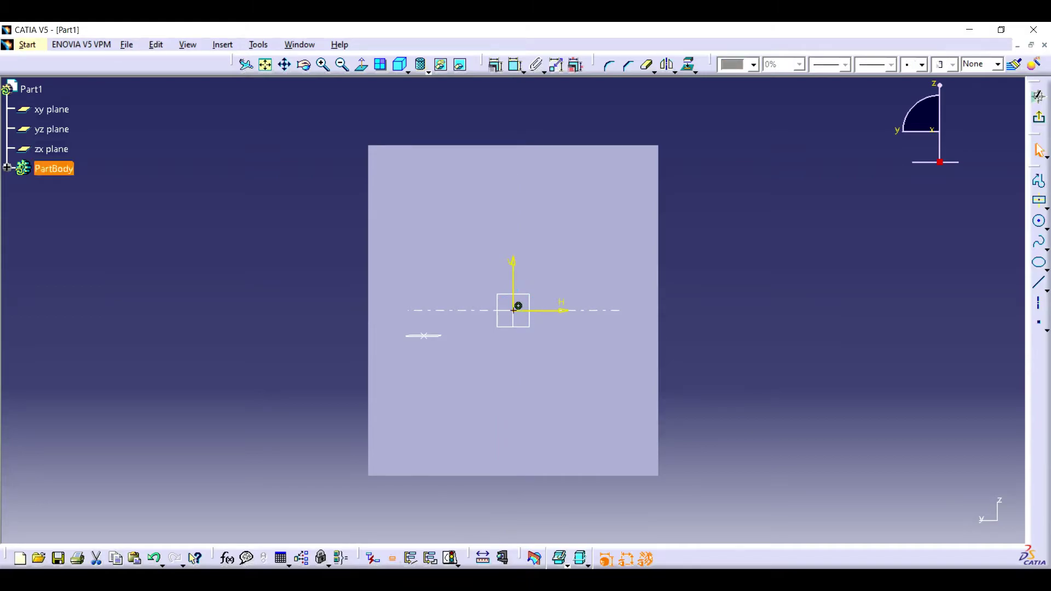
pyautogui.click(1040, 118)
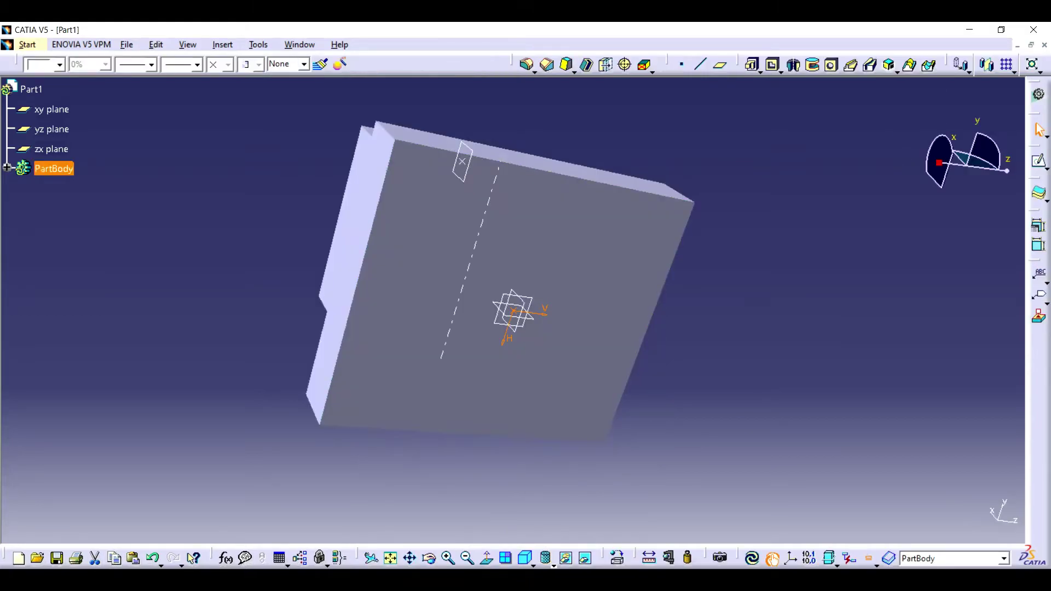
# - Start a hole at the origin on the base's underside and make it countersunk, 0.5 cm deep at 90 degrees
pyautogui.click(832, 66)
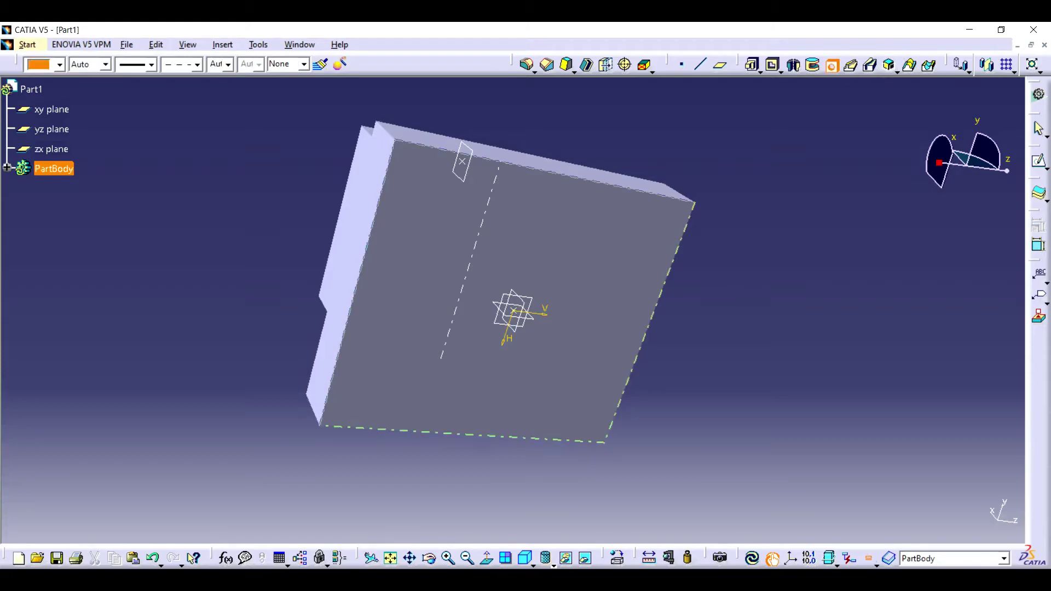
pyautogui.click(518, 305)
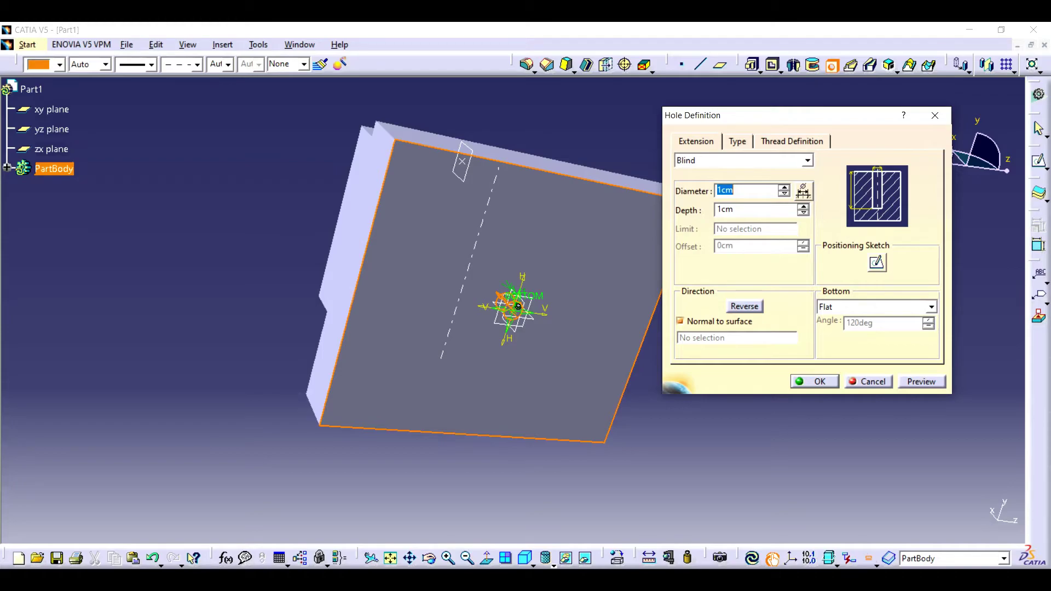
pyautogui.click(737, 141)
pyautogui.click(822, 161)
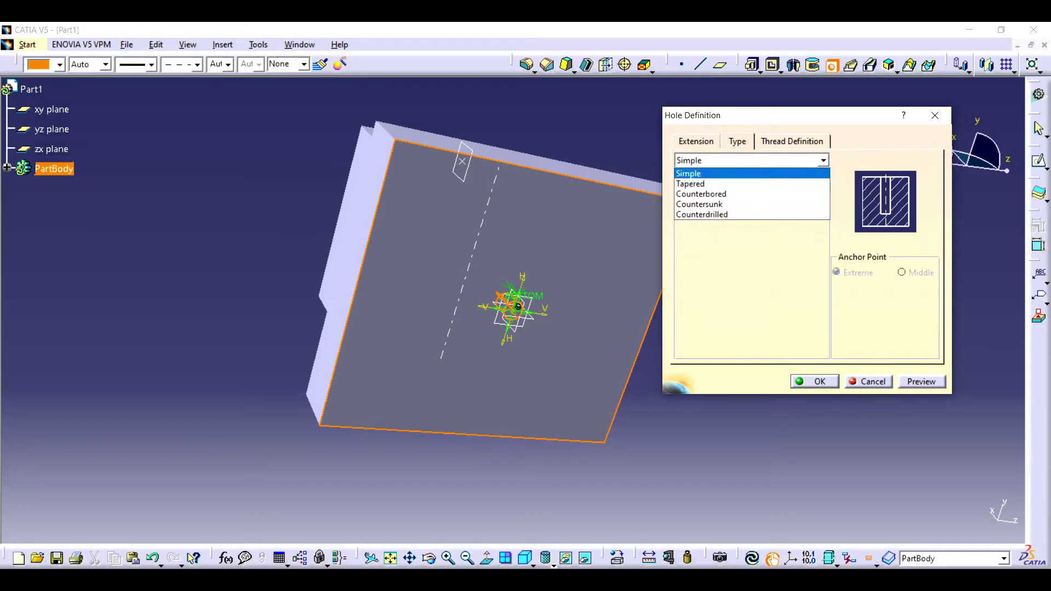
pyautogui.click(723, 193)
pyautogui.click(832, 161)
pyautogui.click(712, 204)
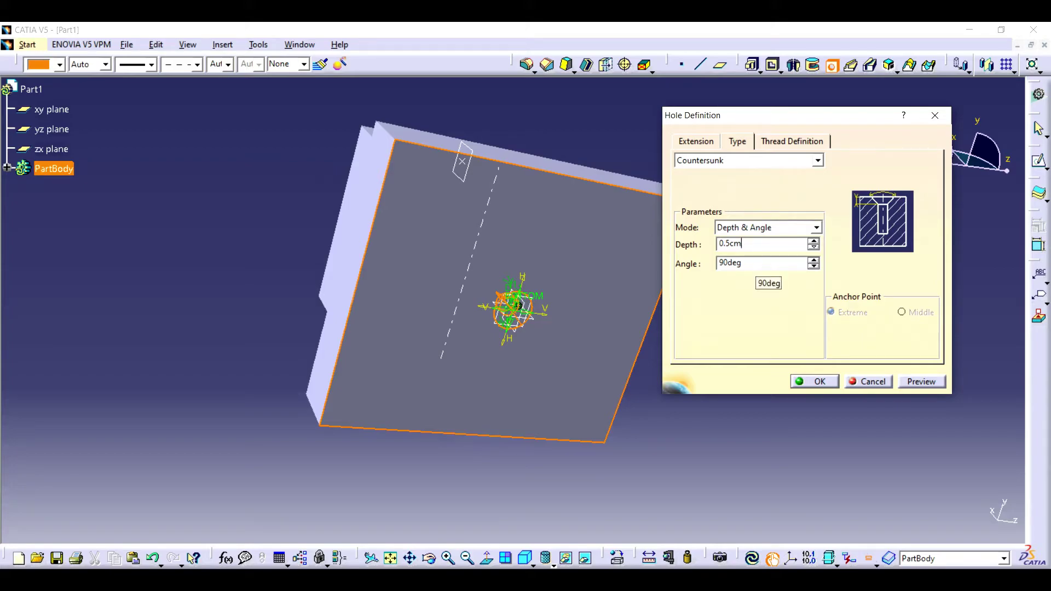
# - Set the blind countersunk hole's diameter to 8 cm with a depth of 1 cm, and create it
pyautogui.click(696, 142)
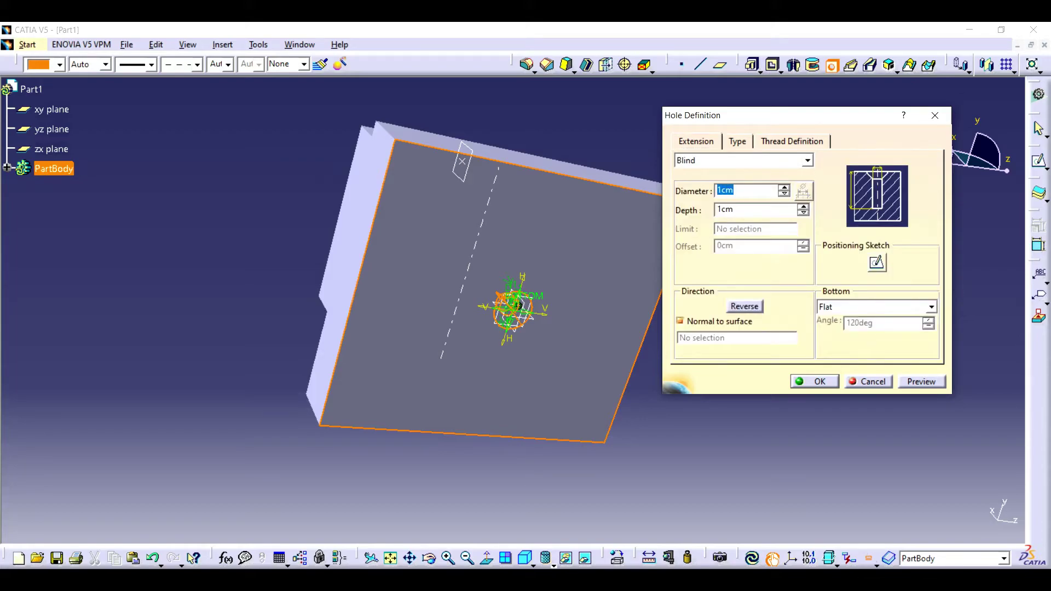
pyautogui.write('8')
pyautogui.click(734, 209)
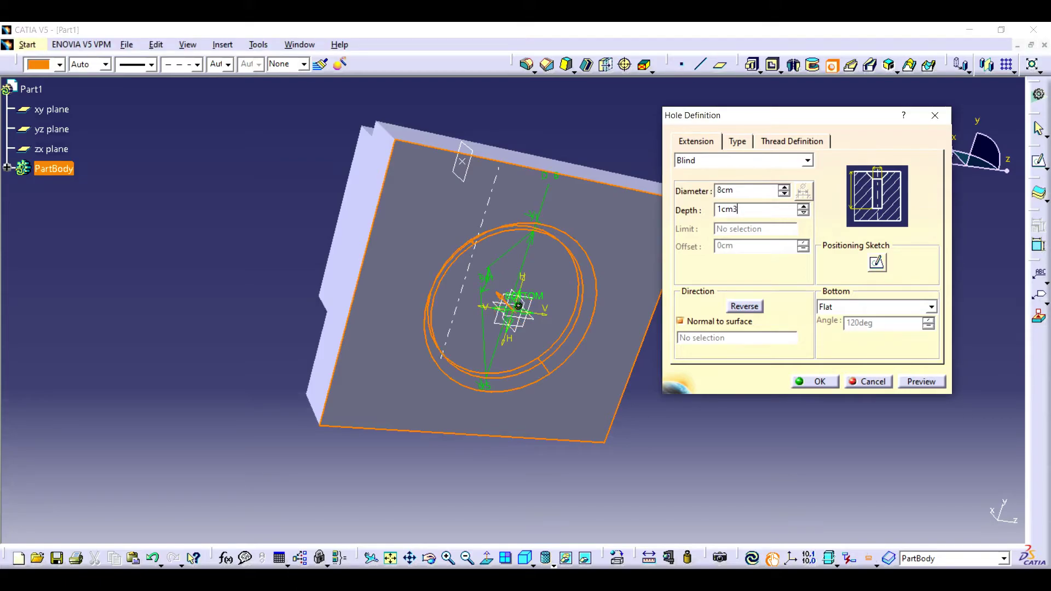
pyautogui.press('Return')
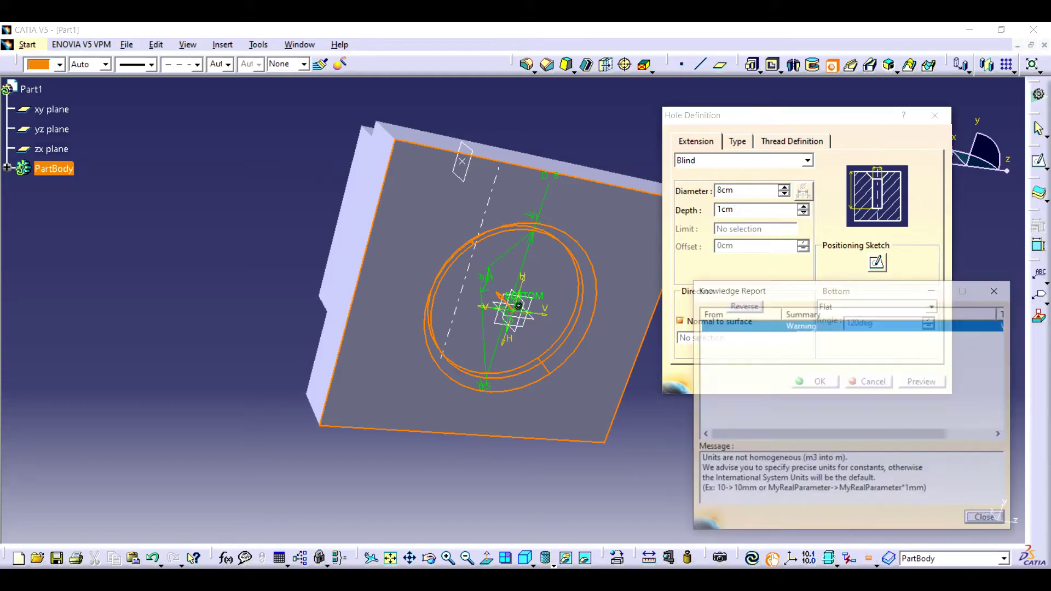
pyautogui.press('Return')
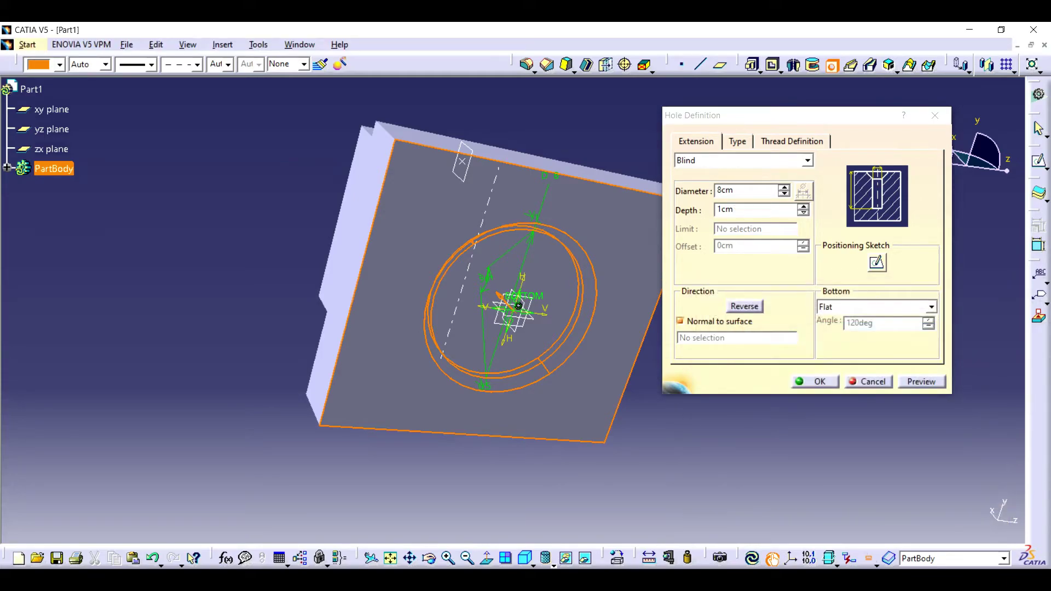
pyautogui.press('Return')
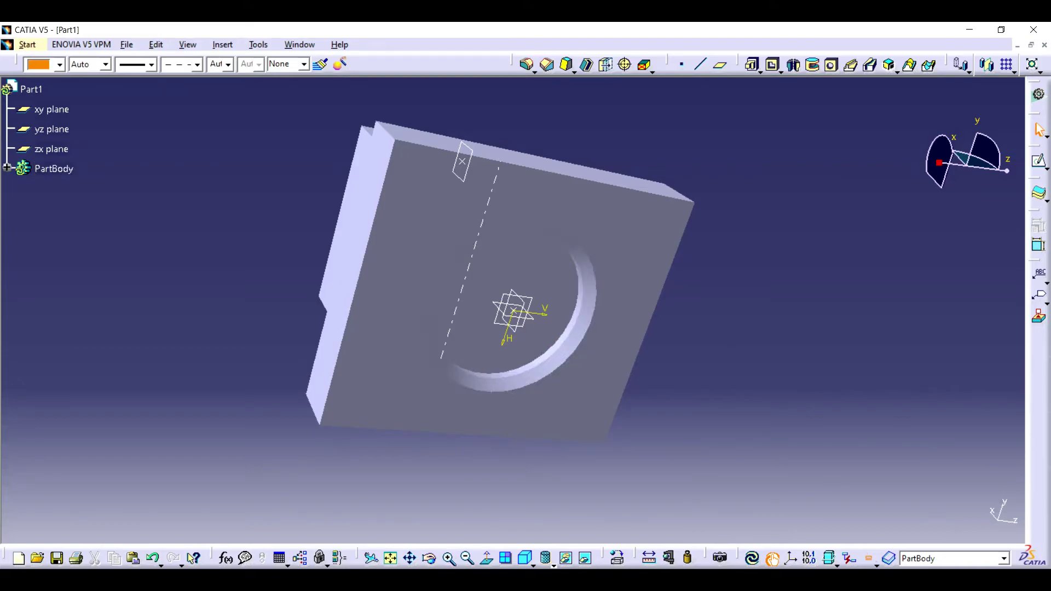
# - Hide the reference plane, point and axis that were used to build the helix
pyautogui.click(430, 559)
pyautogui.moveTo(454, 351); pyautogui.dragTo(520, 285)
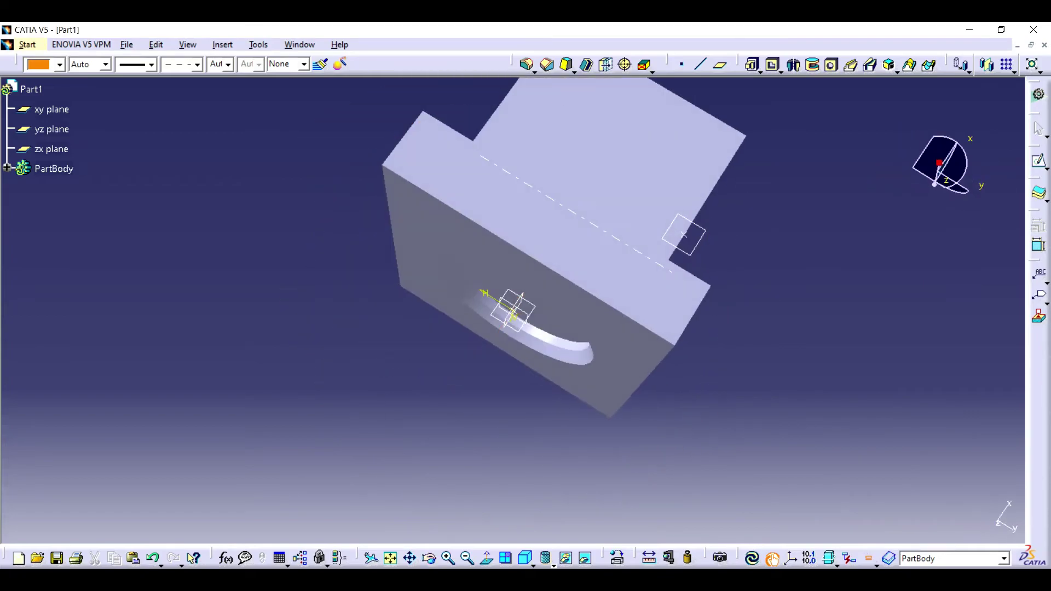
pyautogui.click(7, 168)
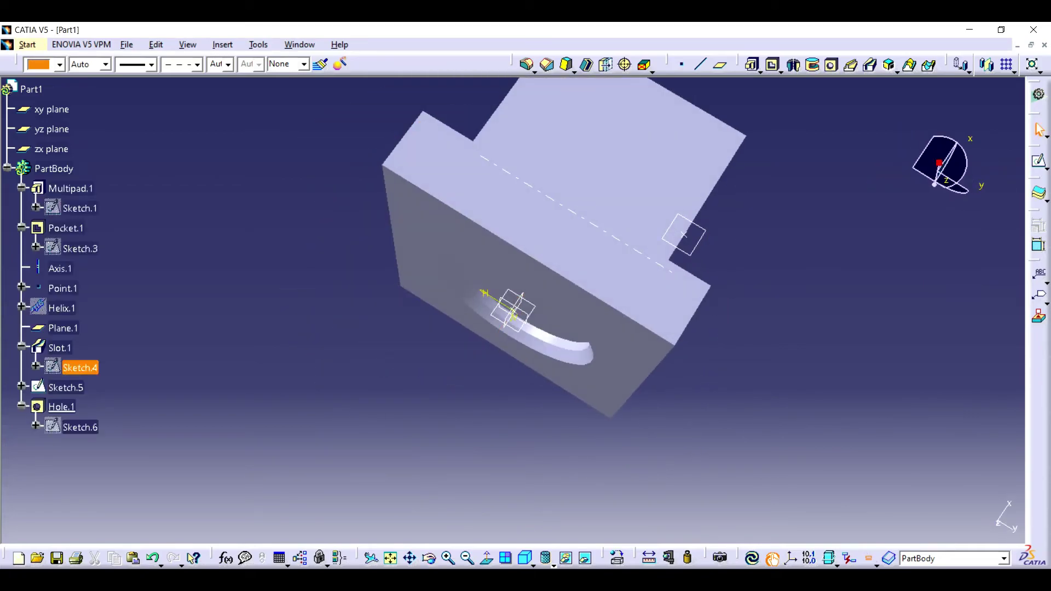
pyautogui.rightClick(63, 328)
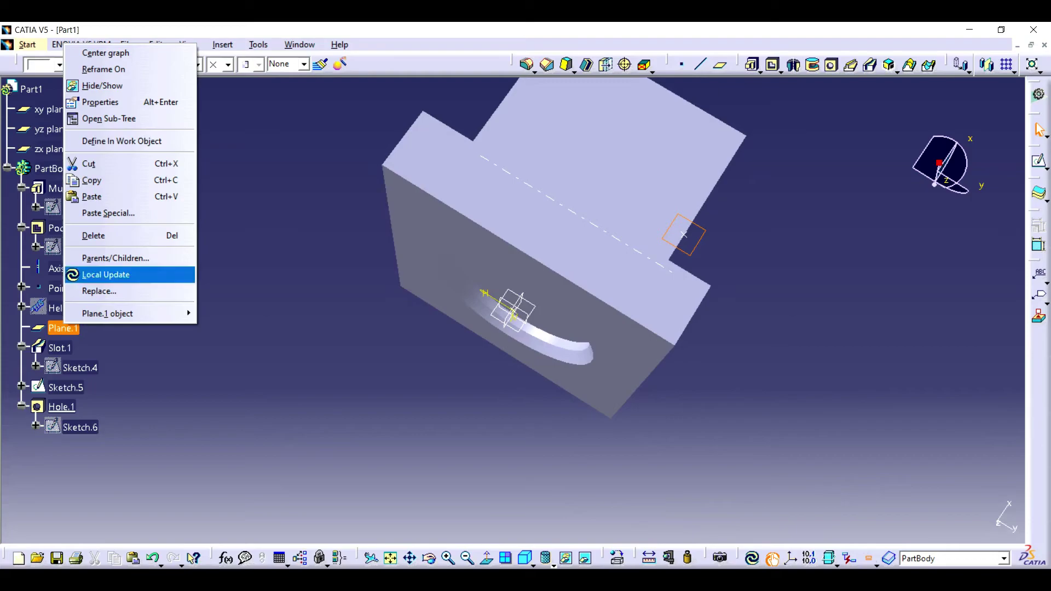
pyautogui.click(104, 86)
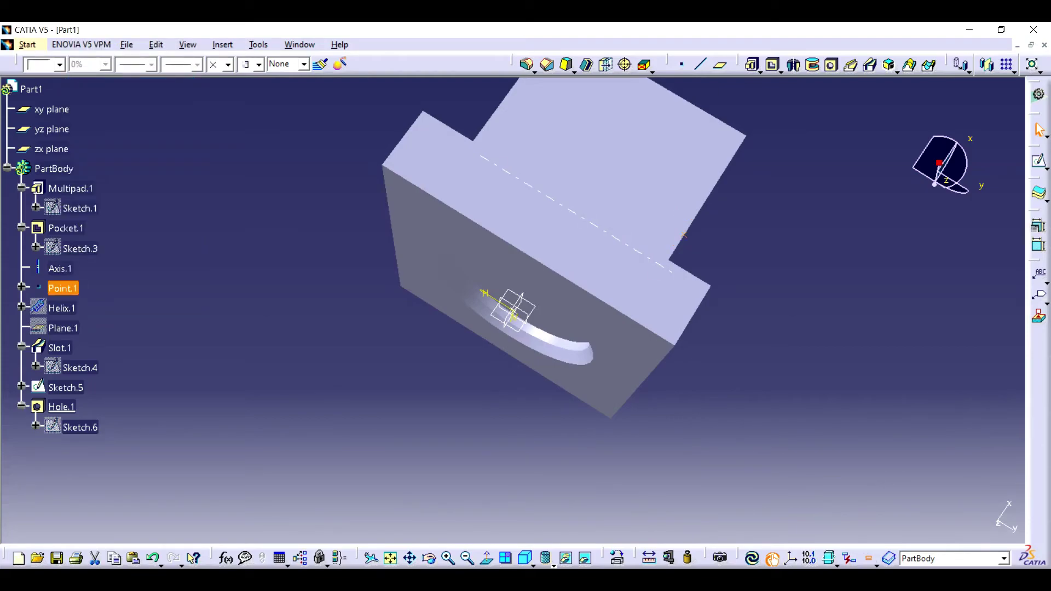
pyautogui.rightClick(60, 268)
pyautogui.click(100, 310)
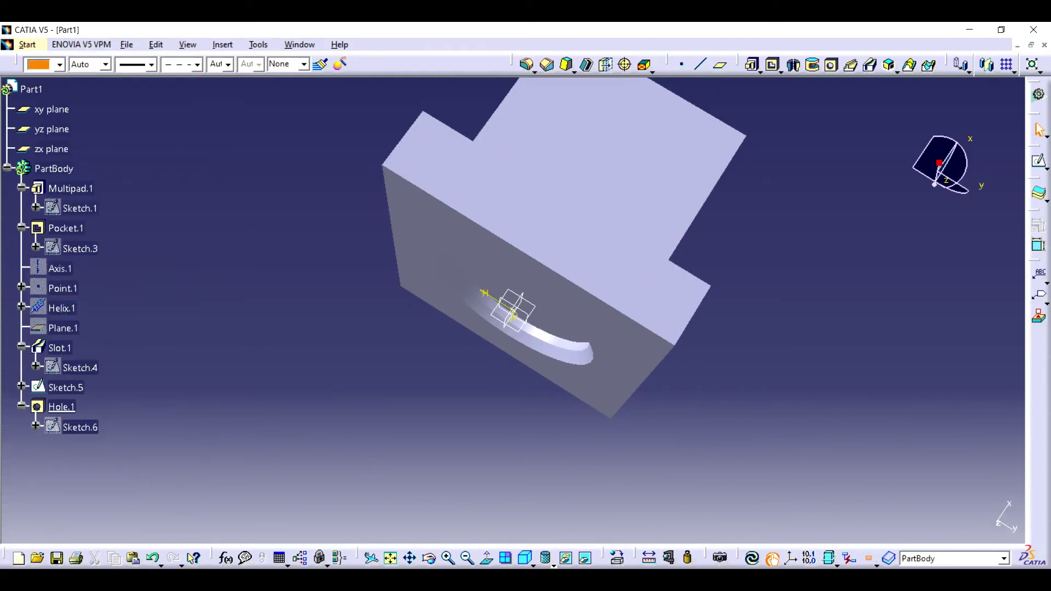
# - Fillet the four vertical corner edges of the wide base with a 2 cm radius
pyautogui.click(430, 559)
pyautogui.moveTo(463, 388)
pyautogui.mouseDown()
pyautogui.moveTo(379, 455)
pyautogui.moveTo(392, 461)
pyautogui.mouseUp()
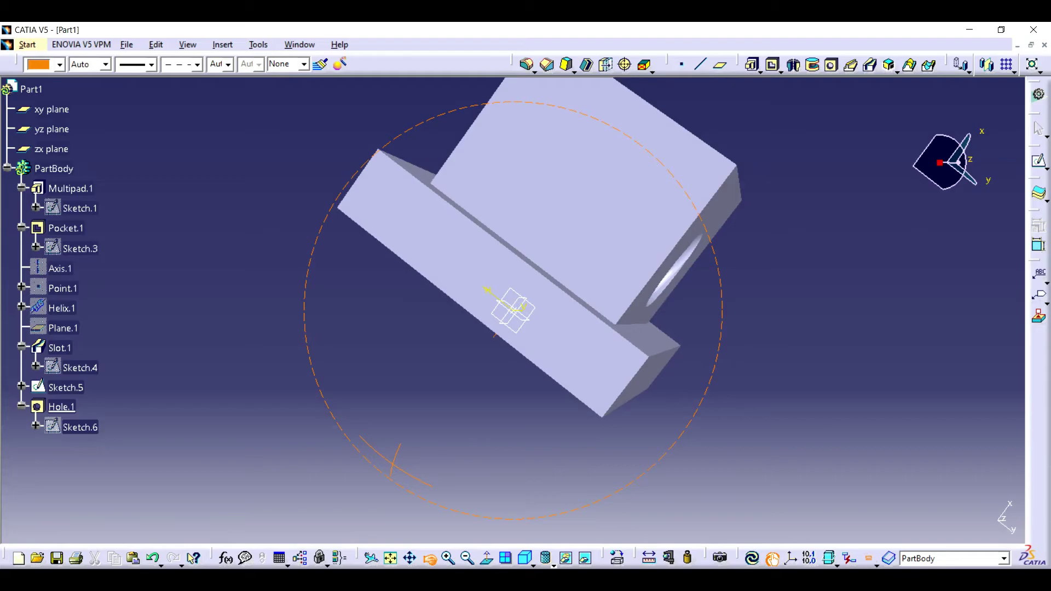
pyautogui.click(625, 388)
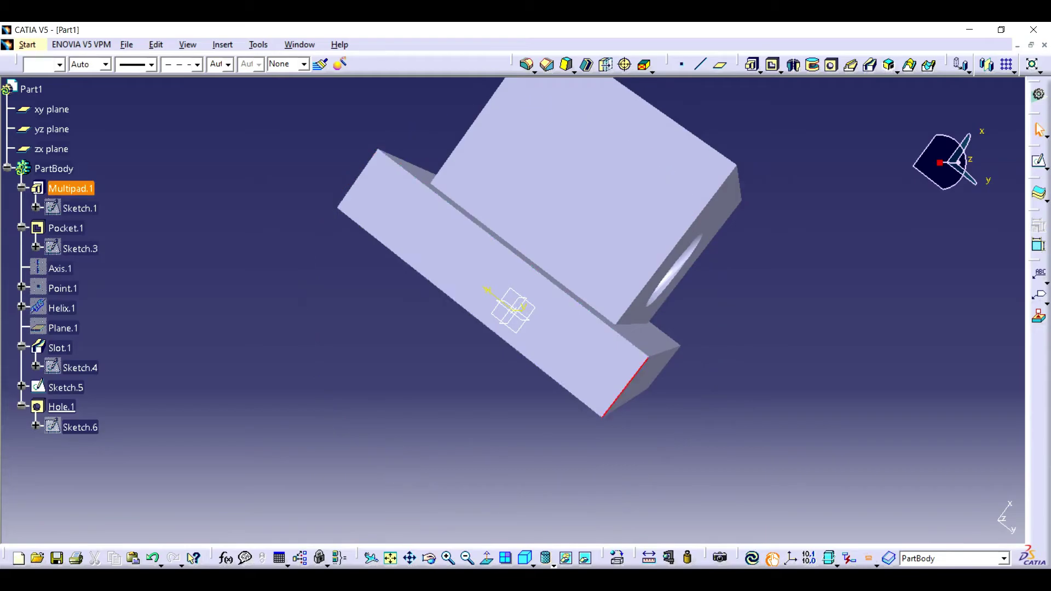
pyautogui.click(546, 65)
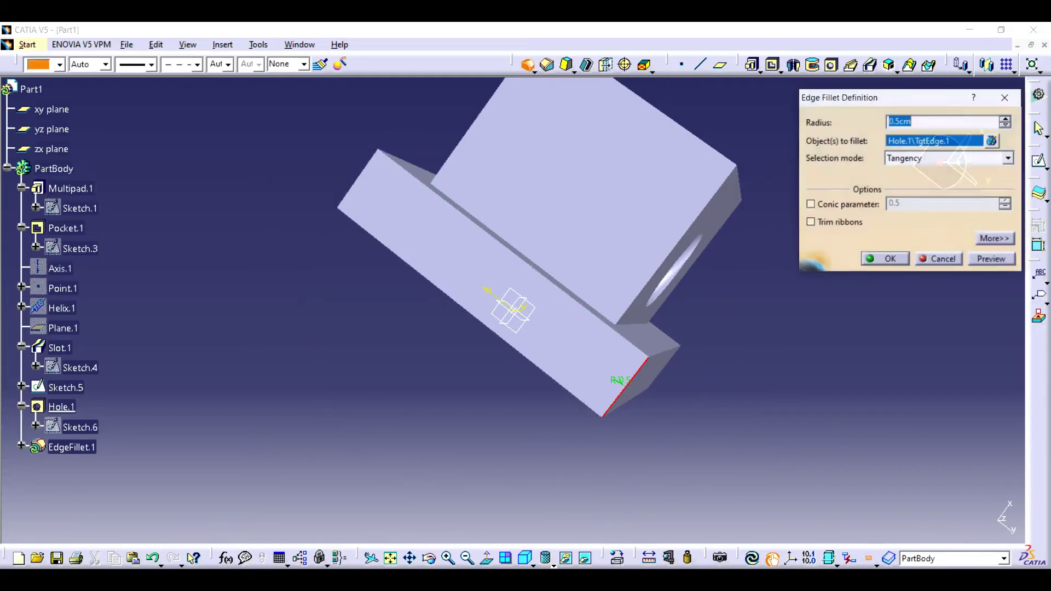
pyautogui.write('2')
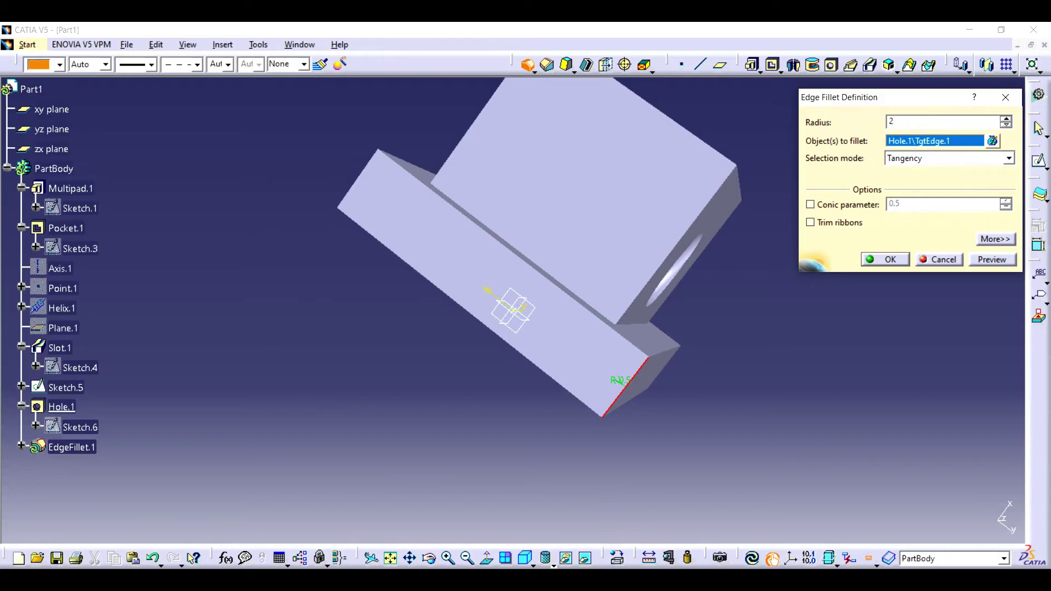
pyautogui.press('Return')
pyautogui.click(357, 179)
pyautogui.click(430, 559)
pyautogui.moveTo(668, 328)
pyautogui.mouseDown()
pyautogui.moveTo(406, 249)
pyautogui.moveTo(324, 316)
pyautogui.mouseUp()
pyautogui.click(534, 417)
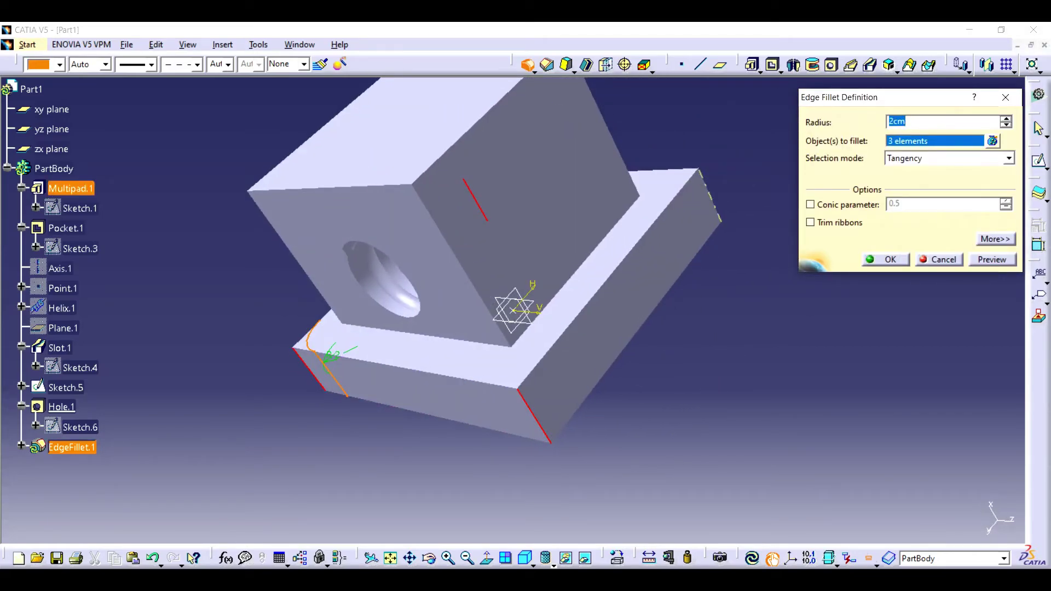
pyautogui.click(885, 259)
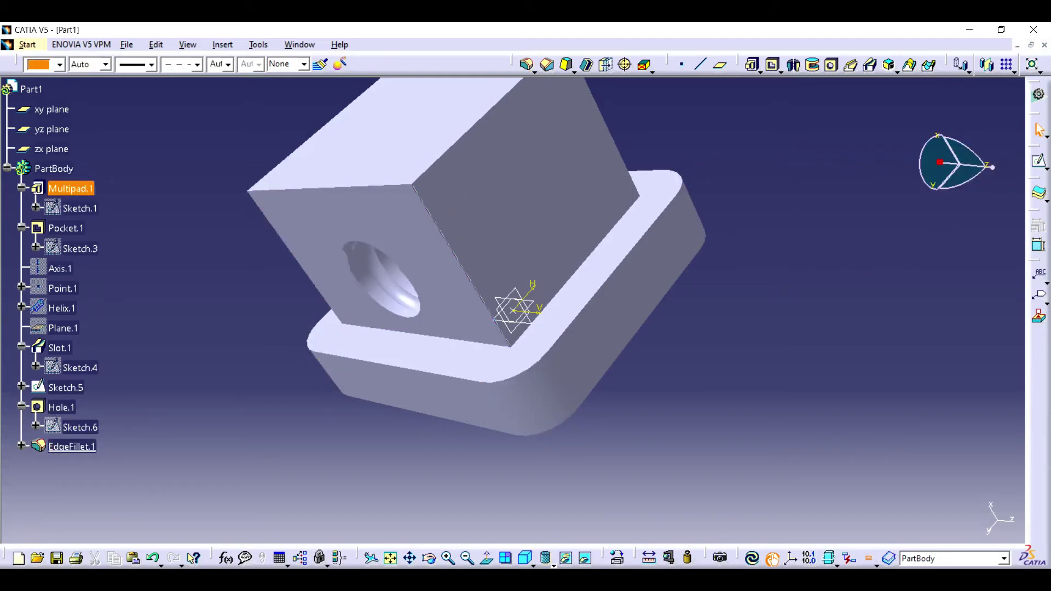
# - Chamfer one vertical edge of the upper block beside the threaded hole's face by 0.5 cm at 45 degrees
pyautogui.click(462, 266)
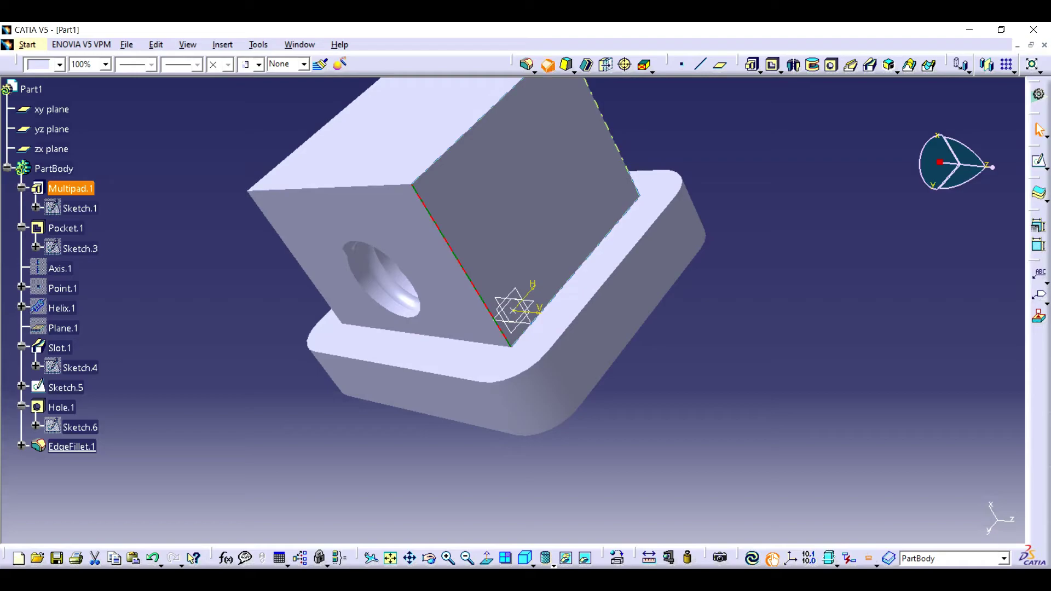
pyautogui.click(547, 64)
pyautogui.write('0.5')
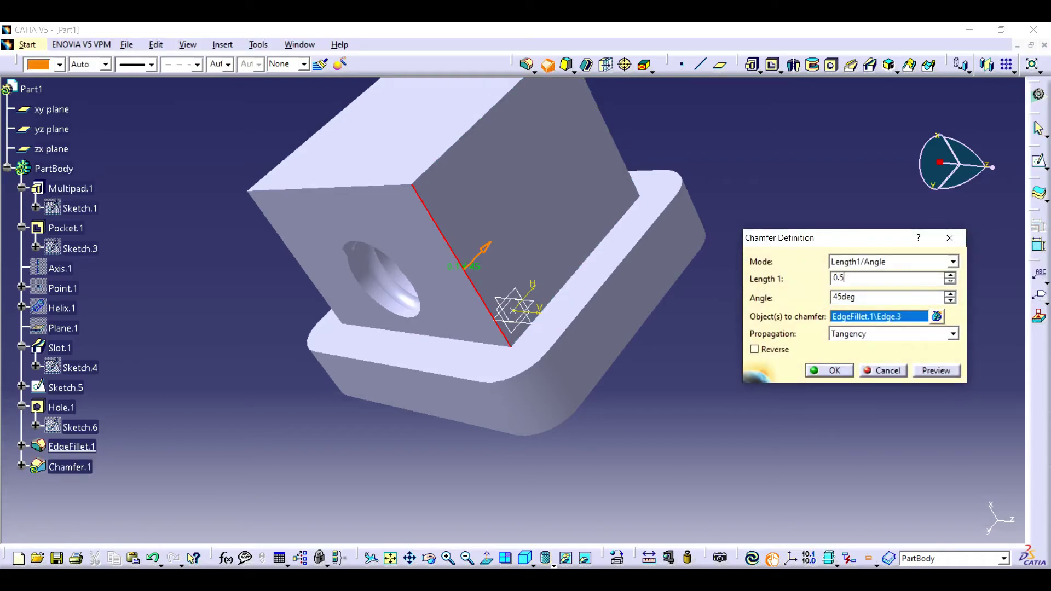
pyautogui.press('Return')
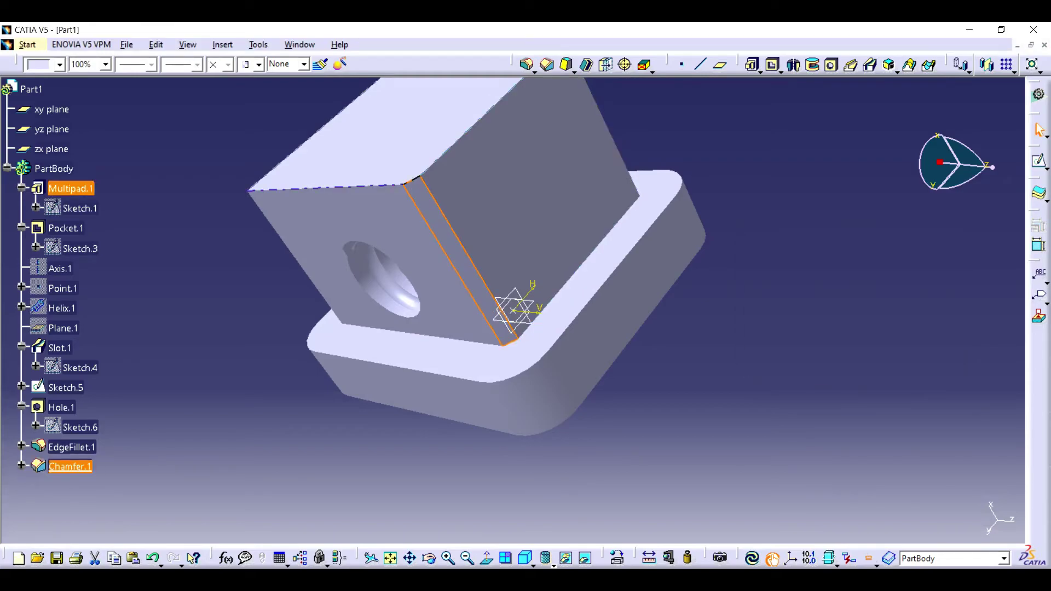
pyautogui.press('Escape')
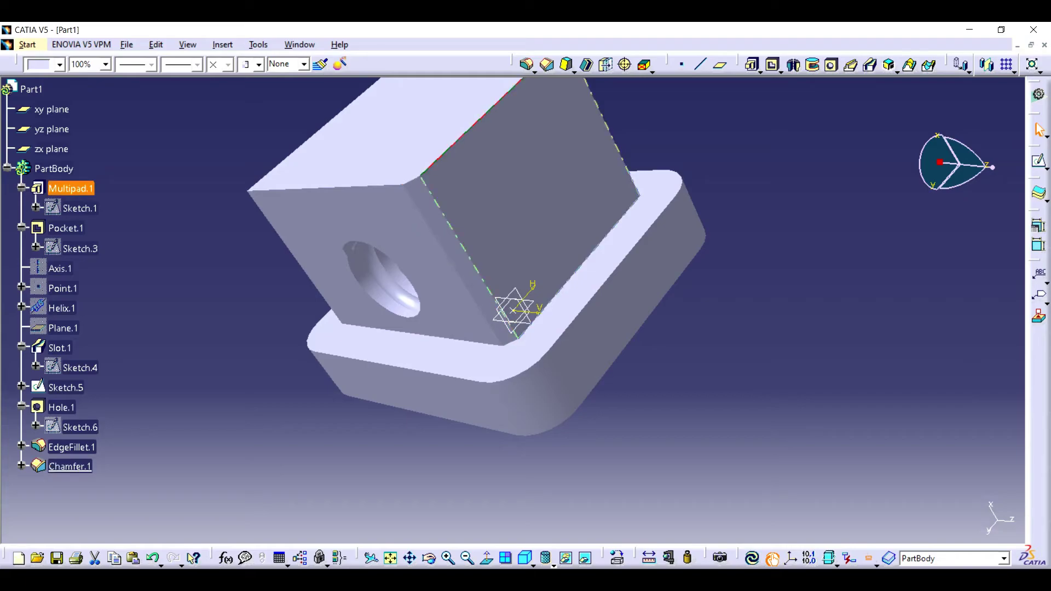
# - Chamfer the two top edges that meet at the chamfered corner, each 0.5 cm at 45 degrees
pyautogui.click(752, 65)
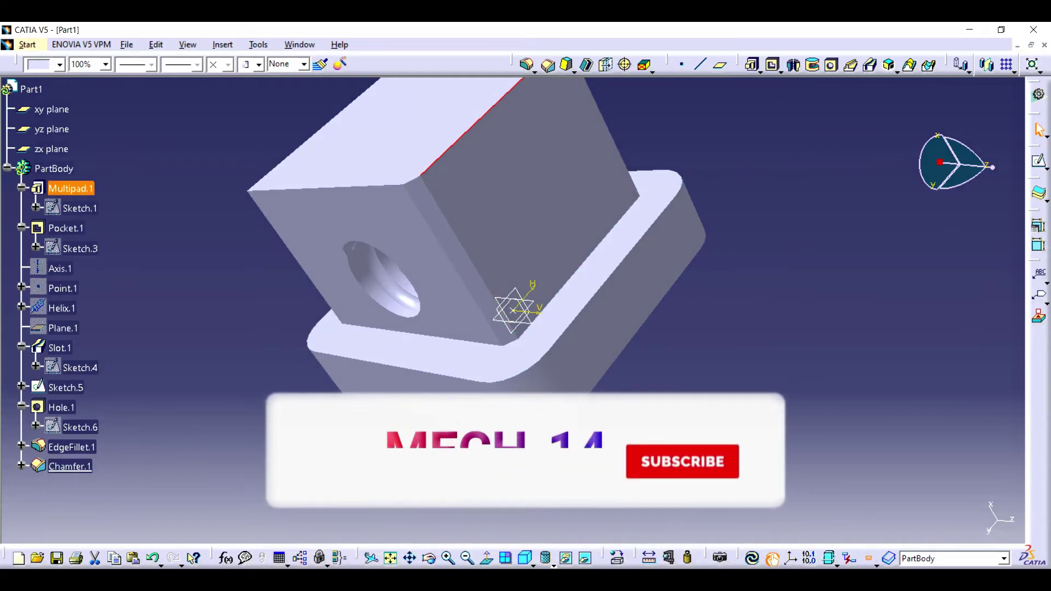
pyautogui.press('Return')
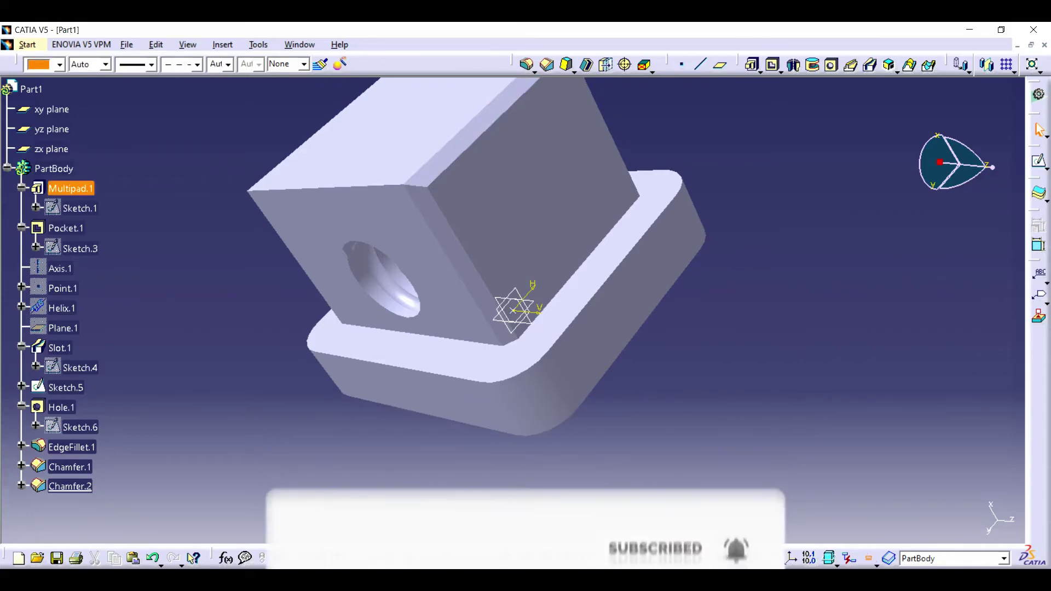
pyautogui.click(404, 183)
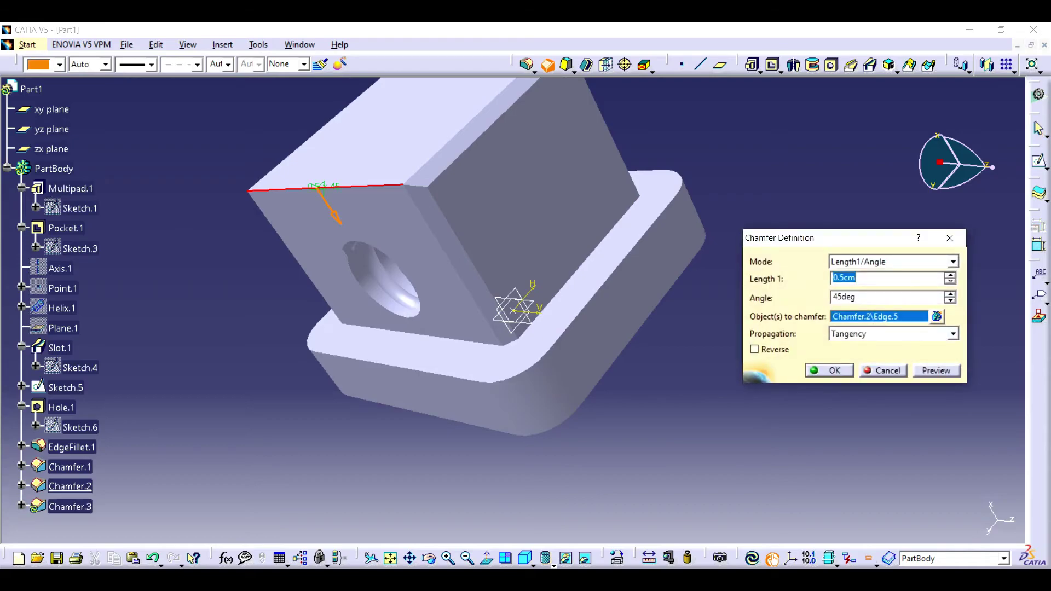
pyautogui.press('Return')
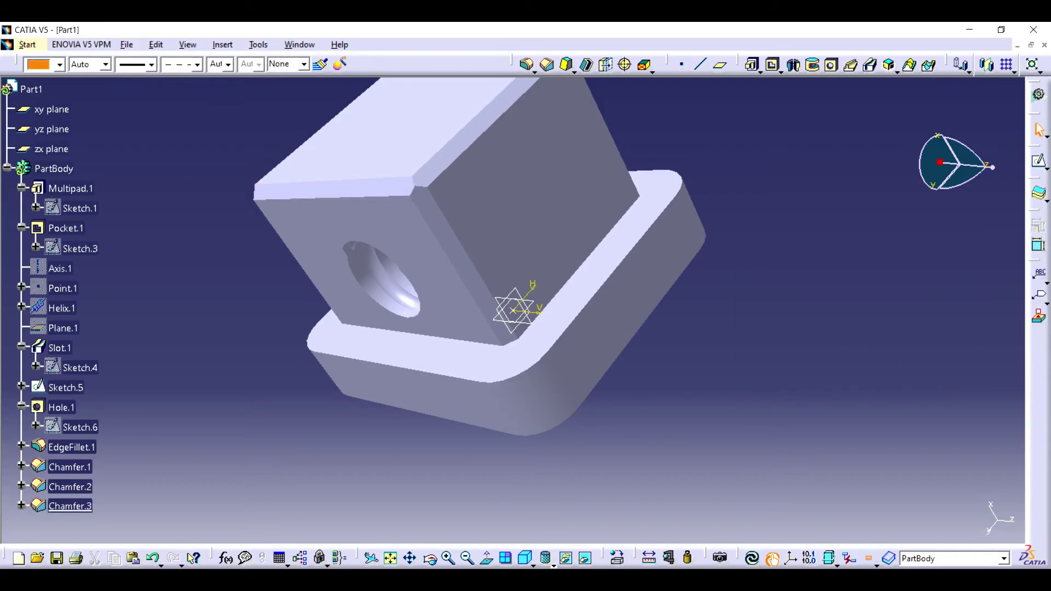
# - Chamfer the top edge and both vertical edges of the opposite threaded-hole face by 0.5 cm at 45 degrees
pyautogui.click(430, 558)
pyautogui.moveTo(509, 230); pyautogui.dragTo(493, 355)
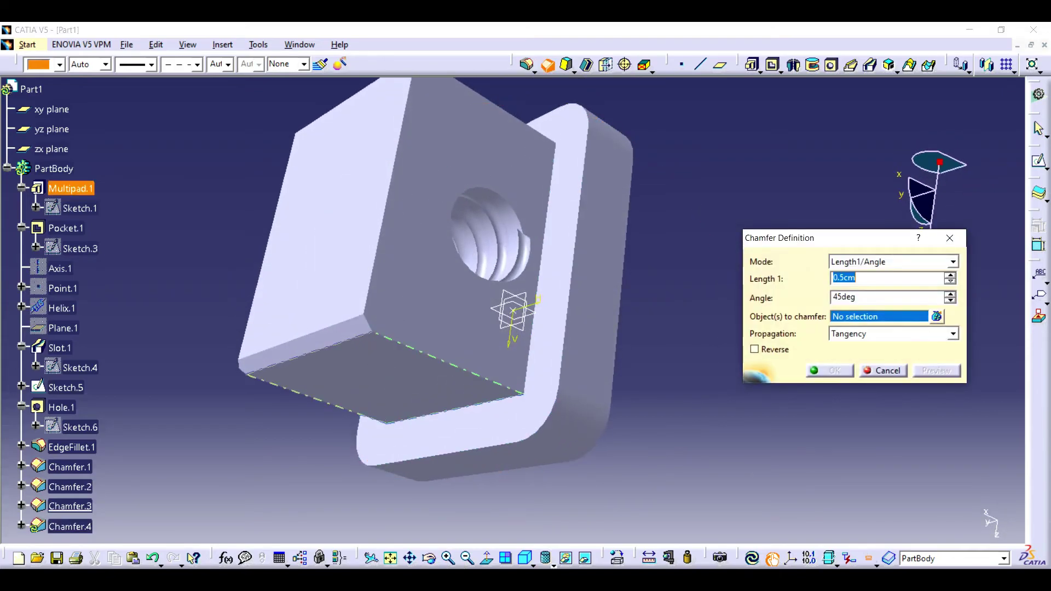
pyautogui.click(416, 349)
pyautogui.click(390, 189)
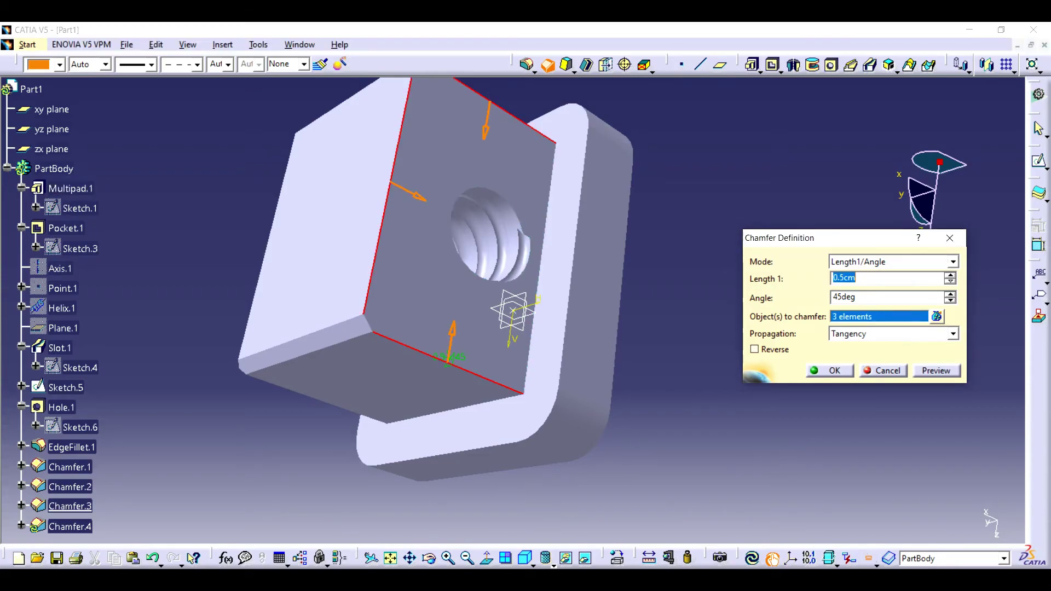
pyautogui.press('Return')
# - Chamfer the upper block's last sharp top edge and last sharp vertical edge together
pyautogui.click(429, 557)
pyautogui.moveTo(513, 306); pyautogui.dragTo(547, 372)
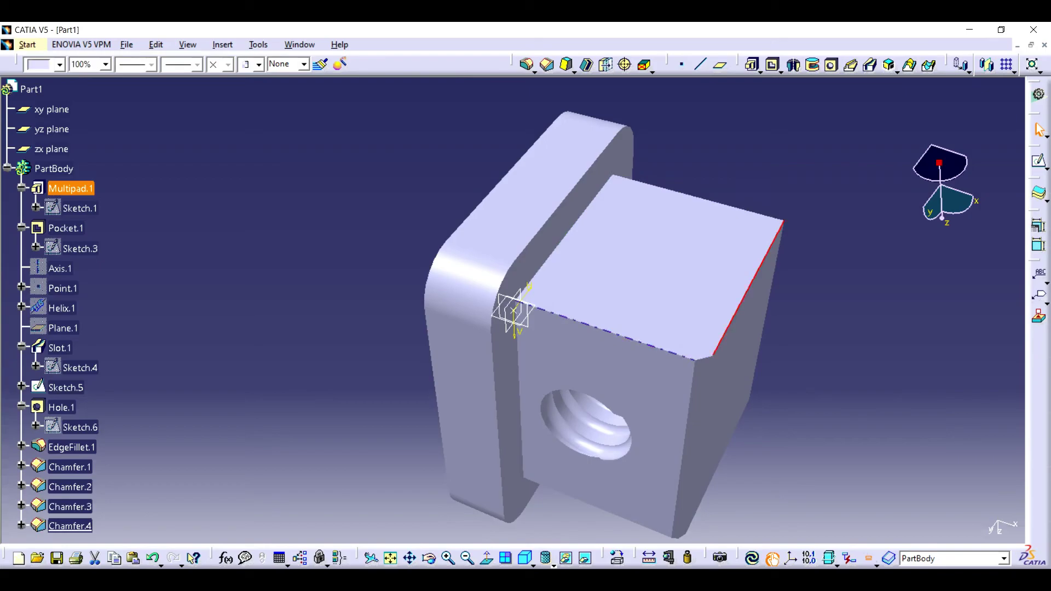
pyautogui.click(548, 65)
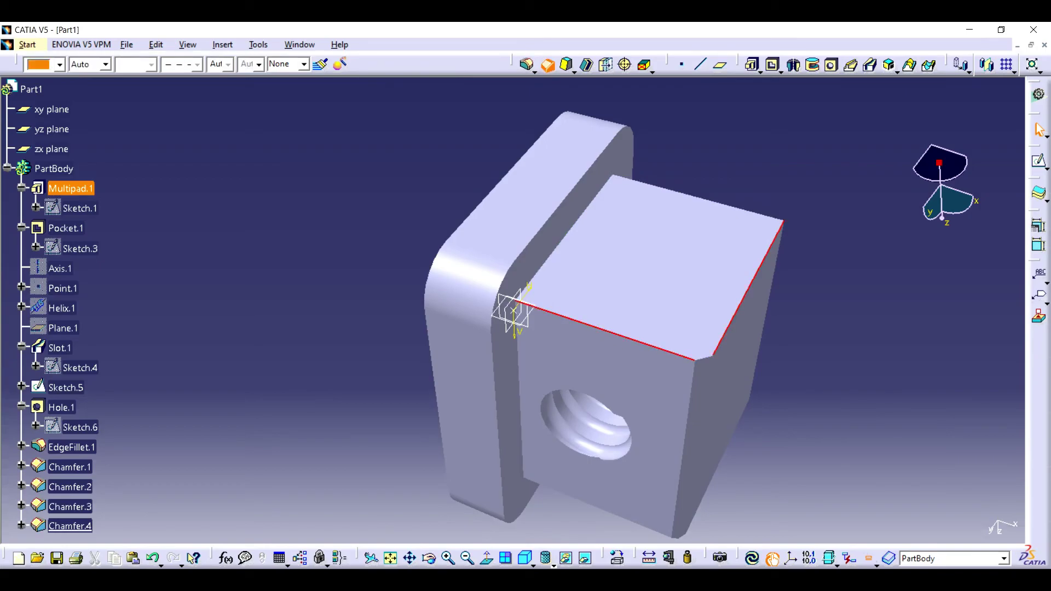
pyautogui.press('Return')
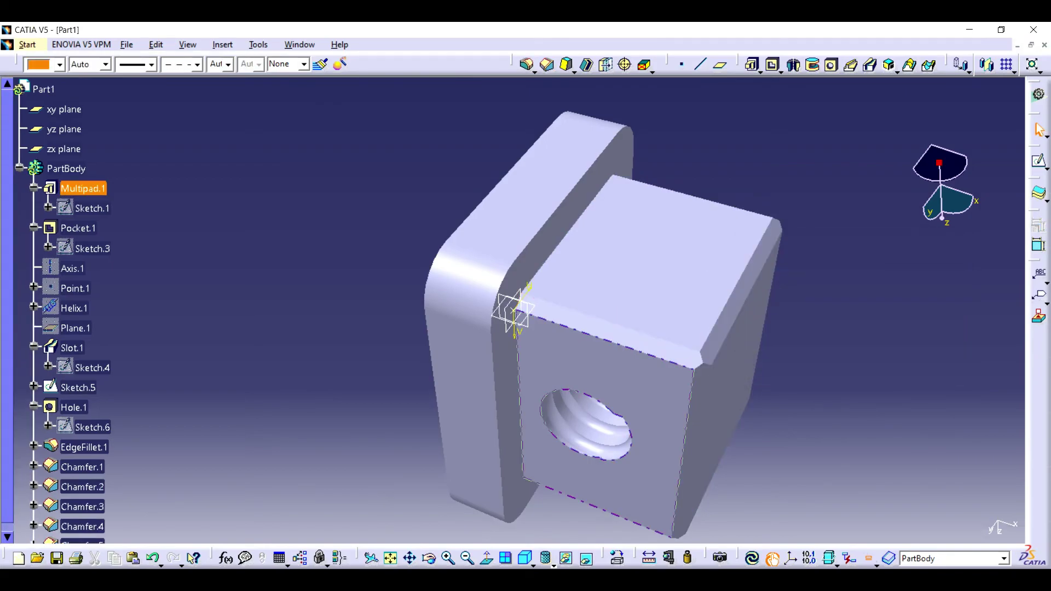
# - Hide the xy, yz and zx reference planes together
pyautogui.moveTo(547, 198); pyautogui.dragTo(657, 257, button='middle')
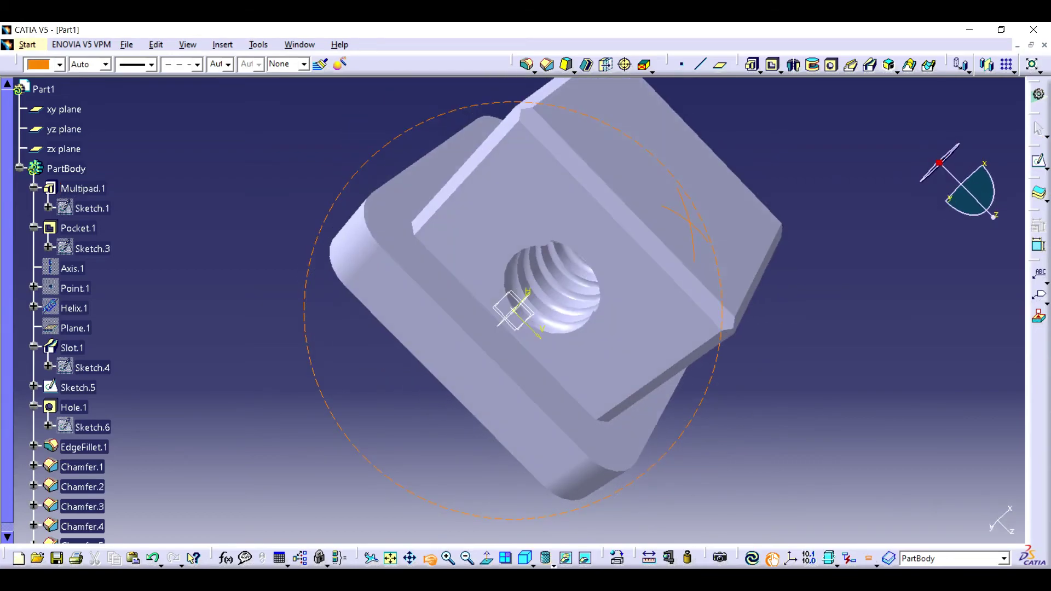
pyautogui.click(64, 110)
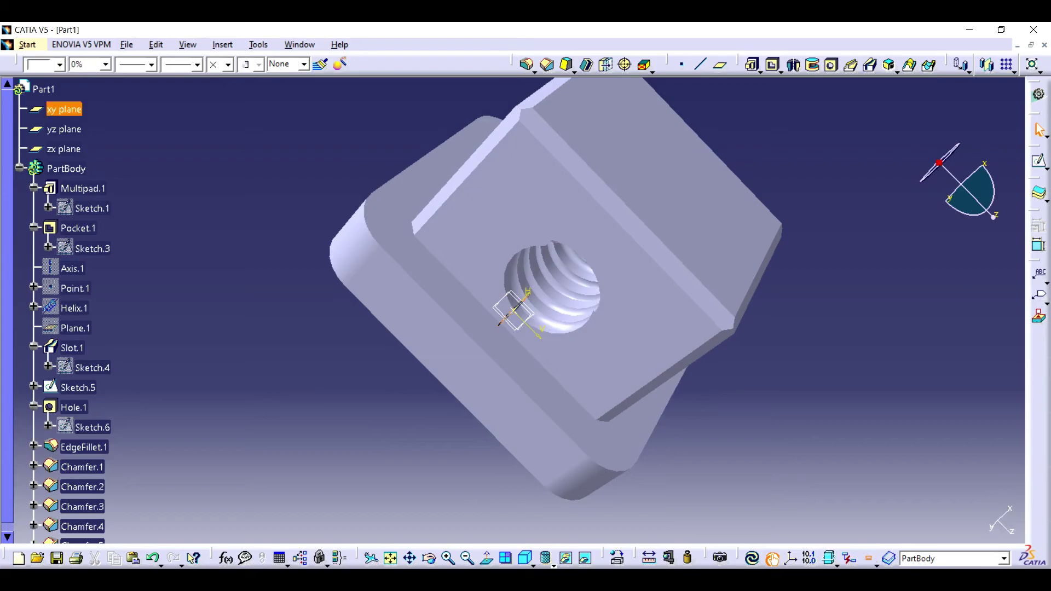
pyautogui.keyDown('ctrl'); pyautogui.click(64, 129); pyautogui.keyUp('ctrl')
pyautogui.keyDown('ctrl'); pyautogui.click(64, 149); pyautogui.keyUp('ctrl')
pyautogui.rightClick(64, 150)
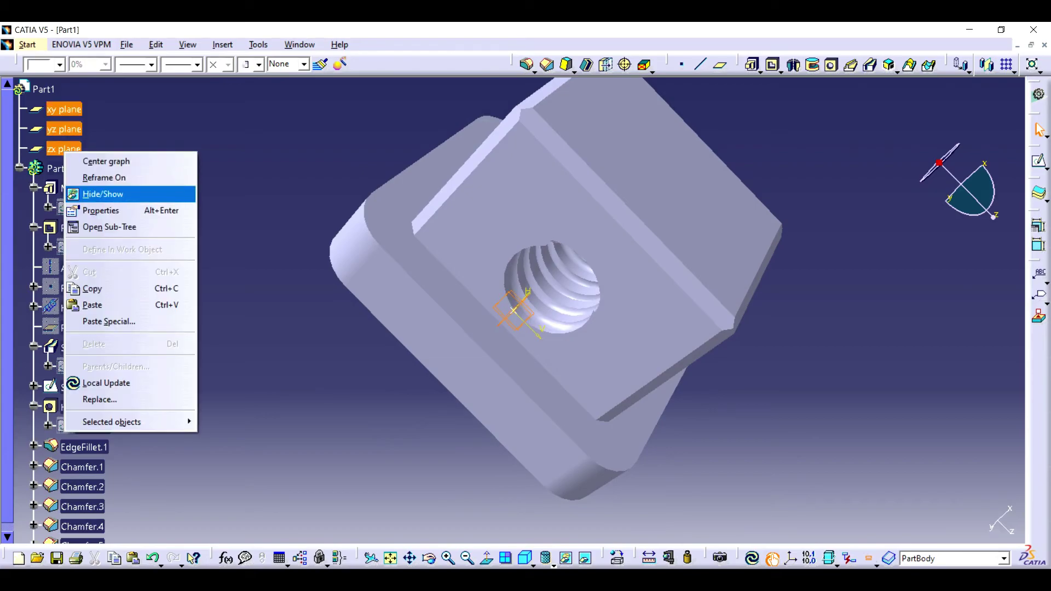
pyautogui.click(103, 194)
pyautogui.click(90, 246)
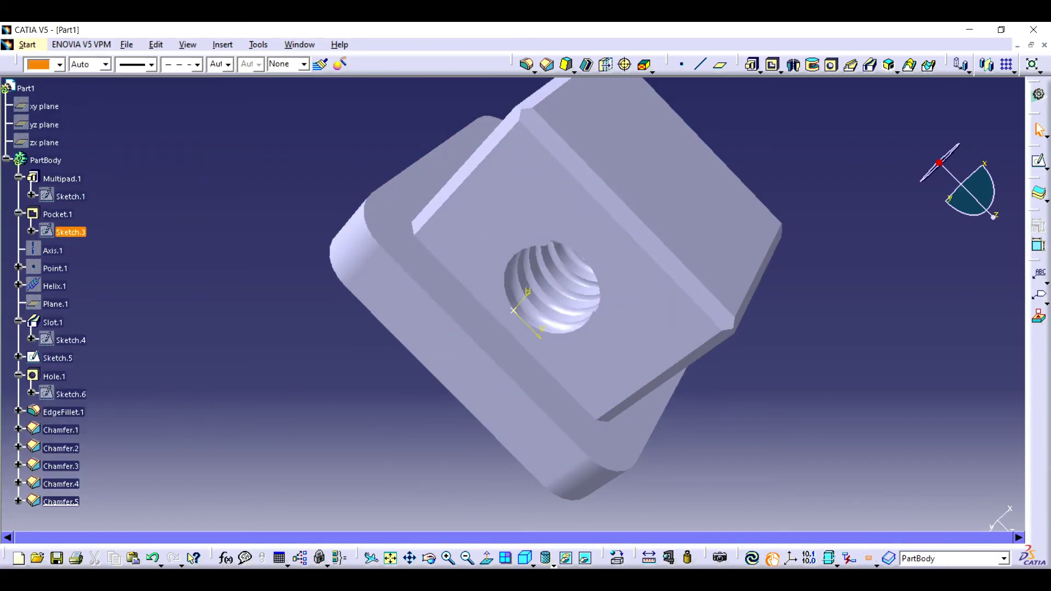
# - Apply the DS Red painting material from the default material catalog to the stepped block's body
pyautogui.click(430, 559)
pyautogui.moveTo(550, 268); pyautogui.dragTo(406, 234)
pyautogui.moveTo(406, 235); pyautogui.dragTo(547, 197, button='middle')
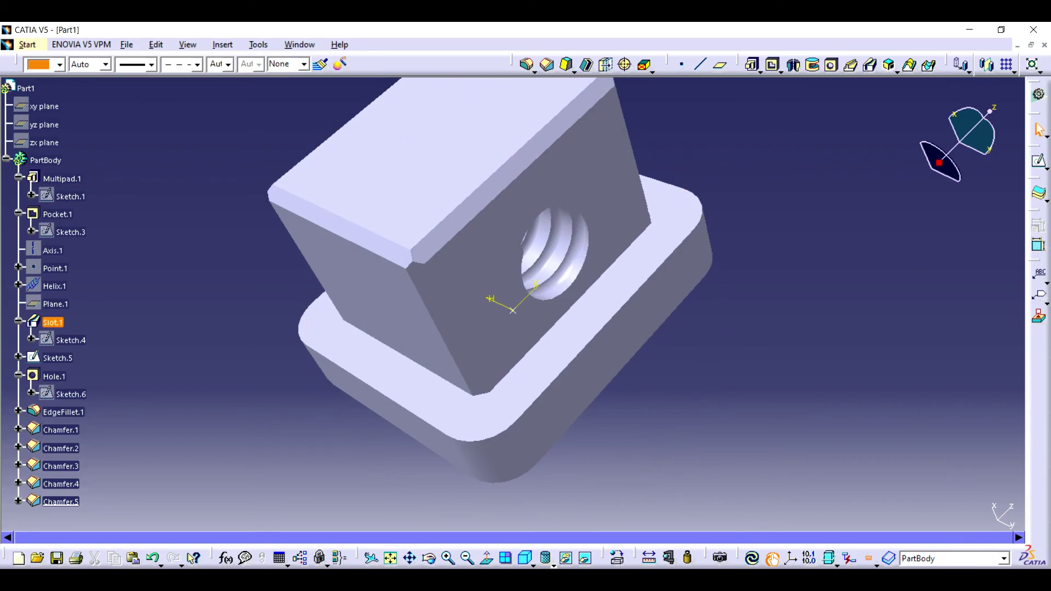
pyautogui.click(410, 558)
pyautogui.moveTo(540, 241); pyautogui.dragTo(531, 314)
pyautogui.moveTo(531, 314); pyautogui.dragTo(641, 280, button='middle')
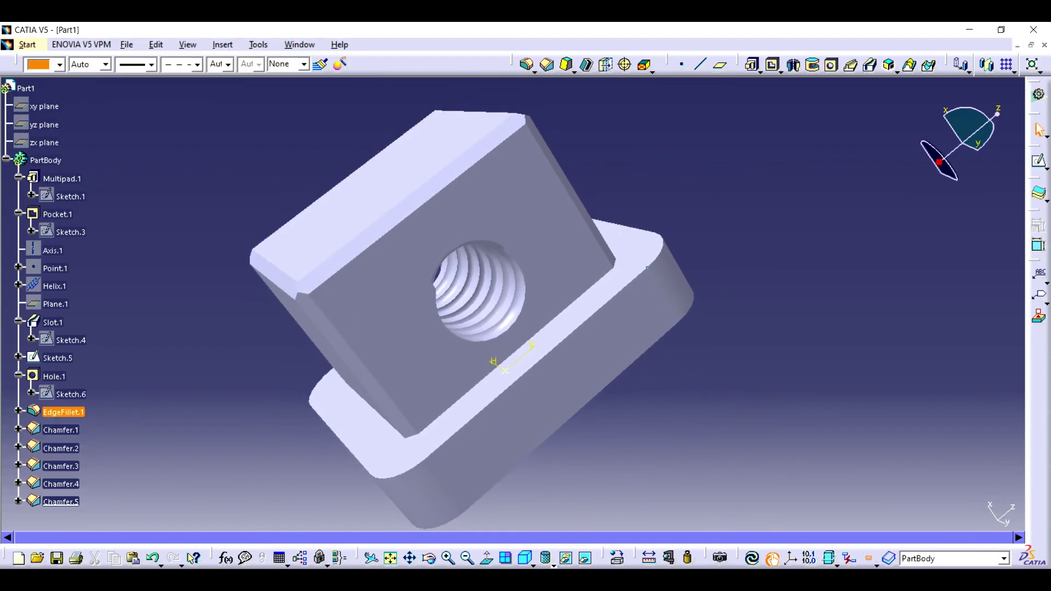
pyautogui.click(752, 559)
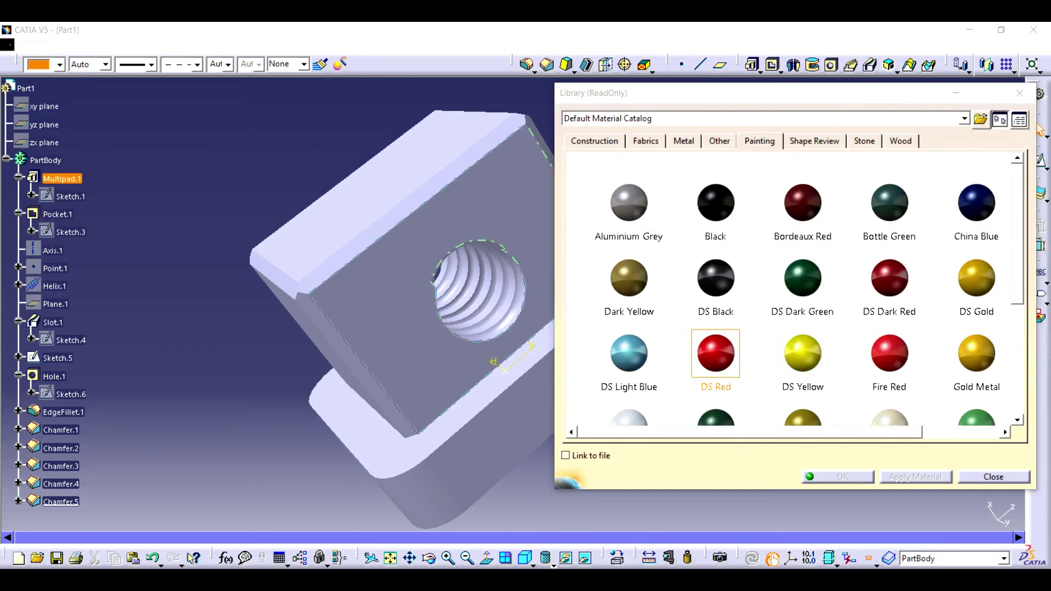
pyautogui.press('Return')
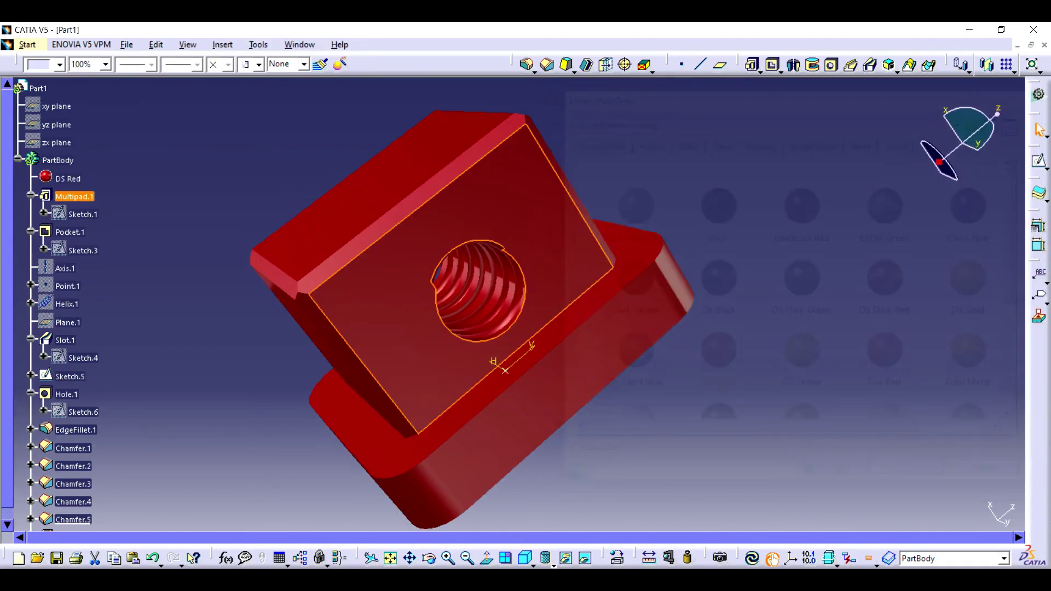